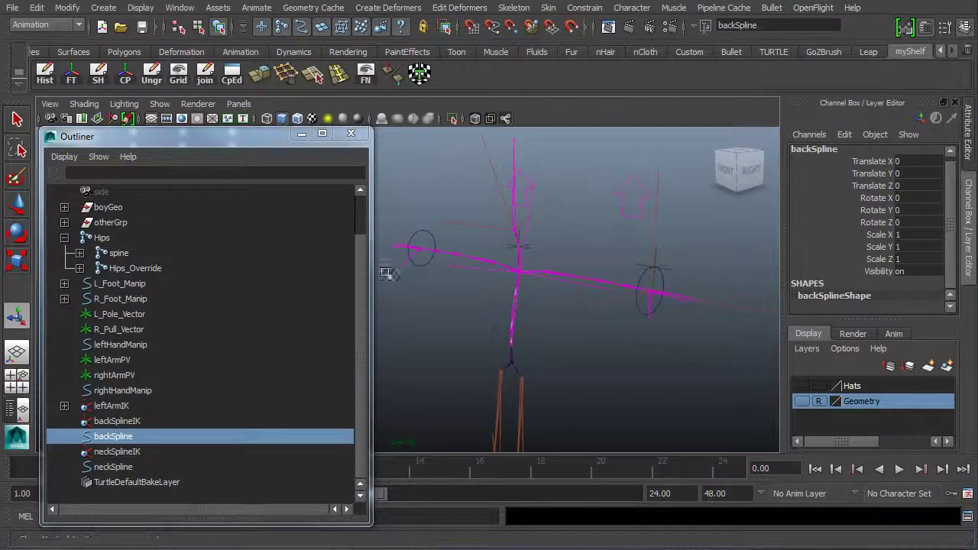
Select the left arm IK handle and reduce the IK handle display scale to 0.94
{"action": "left_click_drag", "start_coordinate": [568, 301], "coordinate": [596, 310], "text": "alt"}
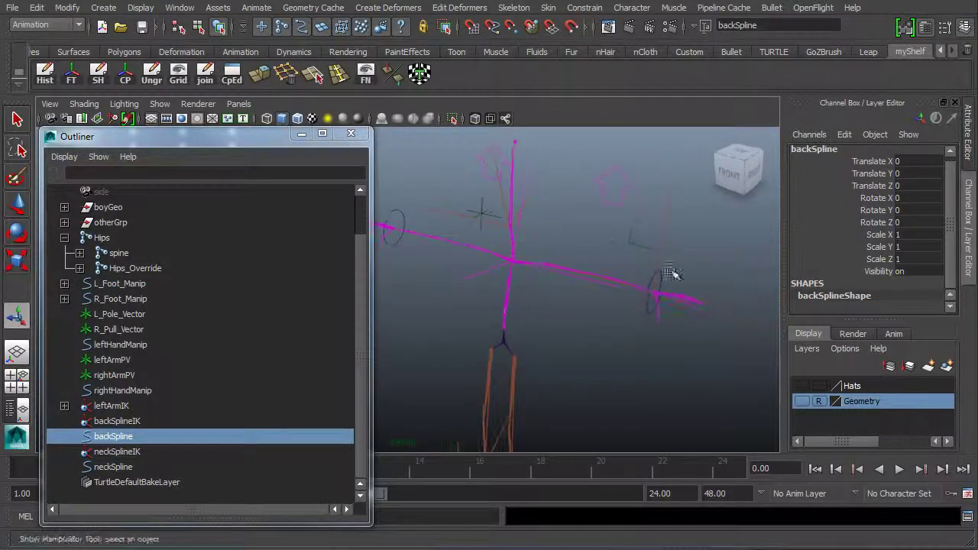
{"action": "left_click", "coordinate": [665, 225]}
{"action": "left_click_drag", "start_coordinate": [527, 370], "coordinate": [529, 304], "text": "alt"}
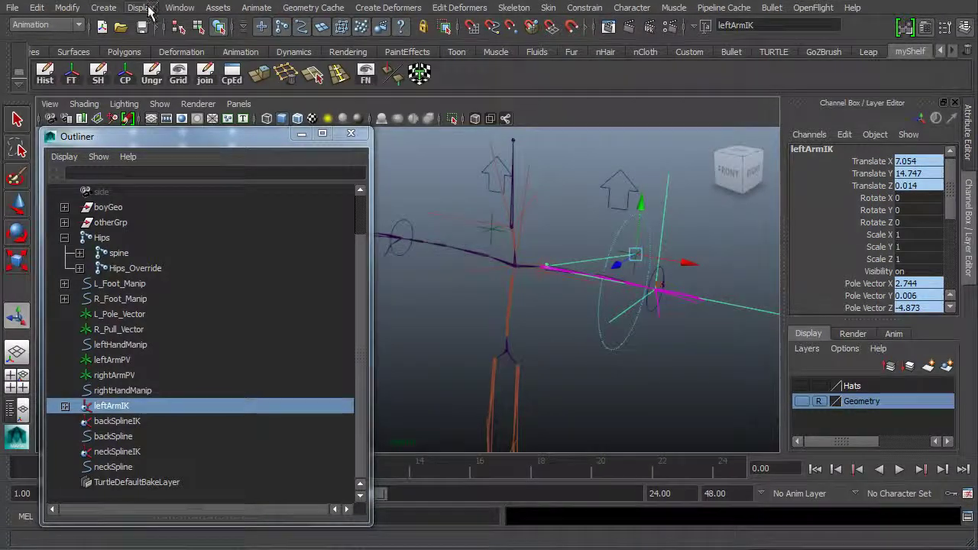
{"action": "left_click", "coordinate": [140, 8]}
{"action": "mouse_move", "coordinate": [181, 187]}
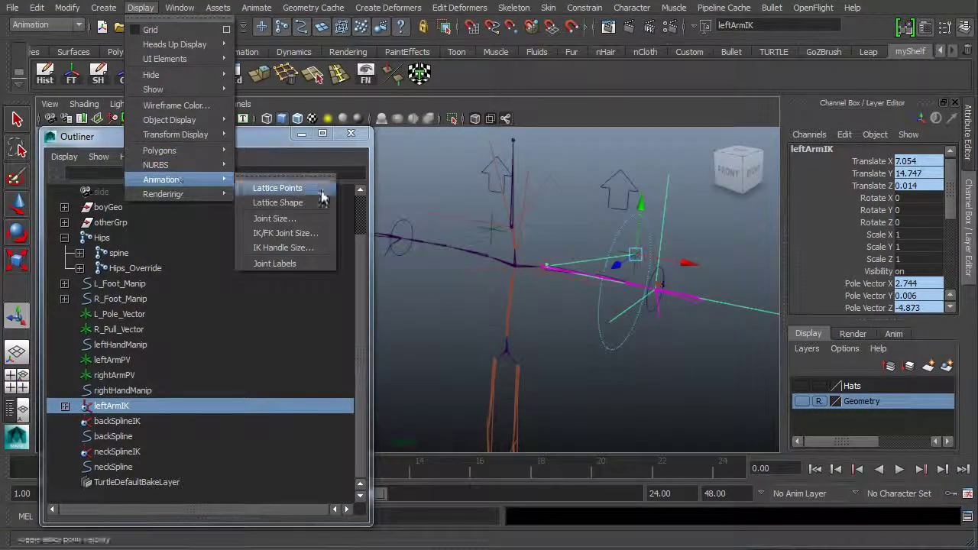
{"action": "left_click", "coordinate": [260, 253]}
{"action": "left_click", "coordinate": [138, 304]}
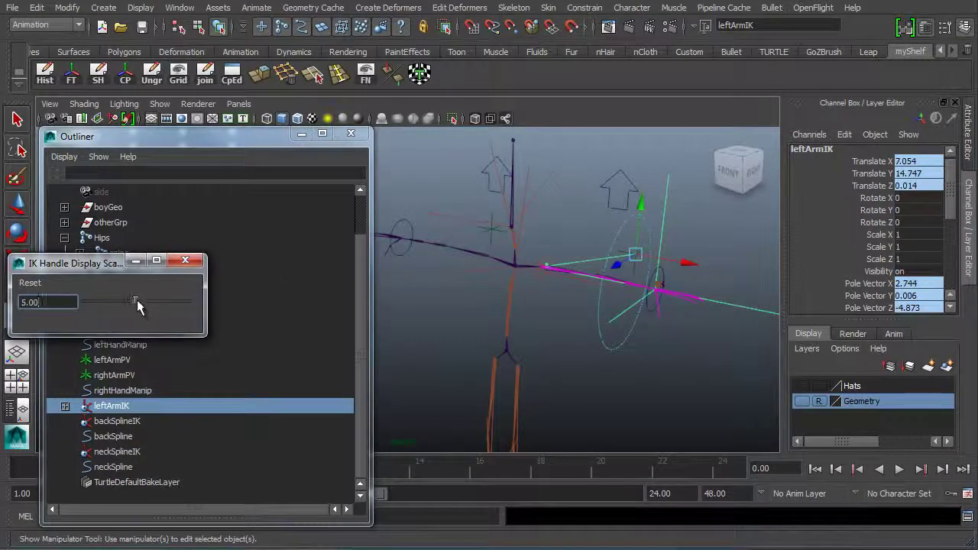
{"action": "left_click_drag", "start_coordinate": [137, 305], "coordinate": [94, 337]}
{"action": "left_click_drag", "start_coordinate": [632, 322], "coordinate": [594, 269], "text": "alt"}
{"action": "middle_click_drag", "start_coordinate": [596, 272], "coordinate": [489, 260], "text": "alt"}
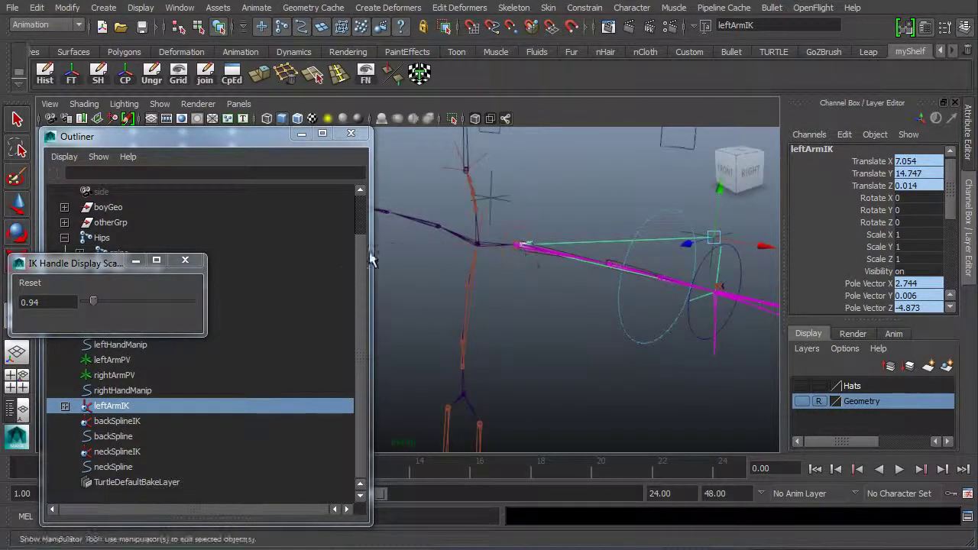
{"action": "left_click", "coordinate": [185, 261]}
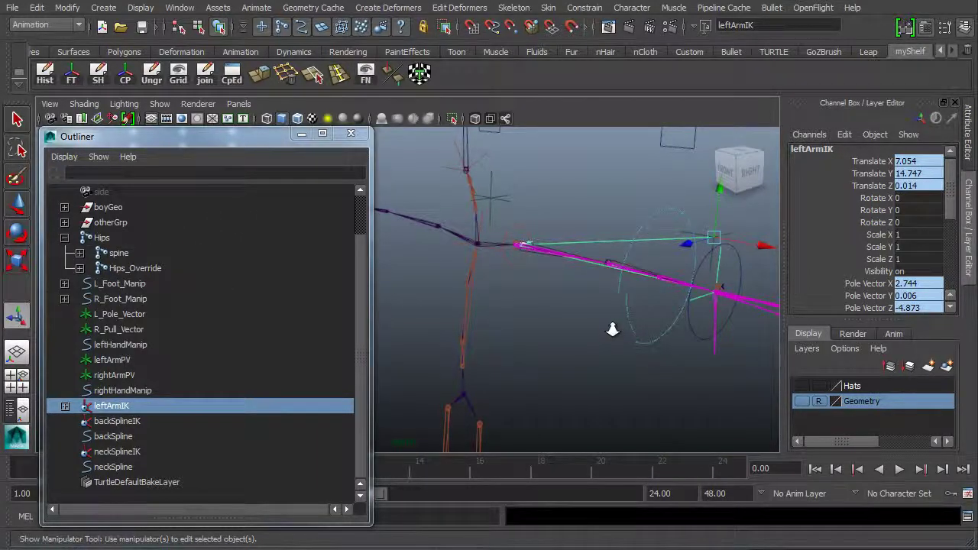
Select the backSpline curve that runs along the character's lower spine
{"action": "right_click_drag", "start_coordinate": [613, 329], "coordinate": [569, 332], "text": "alt"}
{"action": "left_click_drag", "start_coordinate": [528, 334], "coordinate": [502, 326], "text": "alt"}
{"action": "middle_click_drag", "start_coordinate": [501, 307], "coordinate": [533, 253], "text": "alt"}
{"action": "right_click_drag", "start_coordinate": [425, 303], "coordinate": [471, 302], "text": "alt"}
{"action": "middle_click_drag", "start_coordinate": [474, 288], "coordinate": [416, 333], "text": "alt"}
{"action": "right_click_drag", "start_coordinate": [419, 340], "coordinate": [577, 360], "text": "alt"}
{"action": "middle_click_drag", "start_coordinate": [573, 345], "coordinate": [567, 327], "text": "alt"}
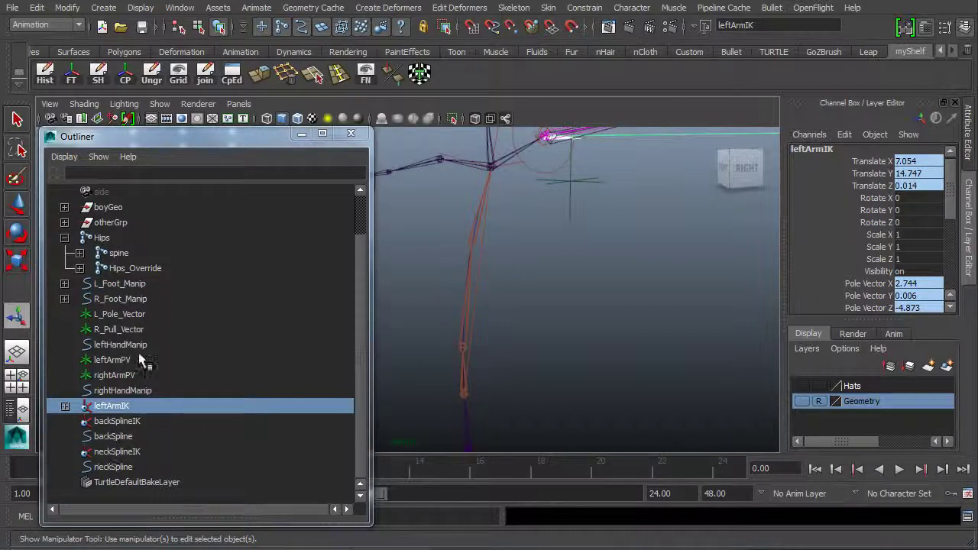
{"action": "left_click", "coordinate": [111, 437]}
{"action": "mouse_move", "coordinate": [519, 358]}
{"action": "left_mouse_down", "text": "alt"}
{"action": "mouse_move", "coordinate": [490, 344]}
{"action": "mouse_move", "coordinate": [517, 359]}
{"action": "left_mouse_up", "text": "alt"}
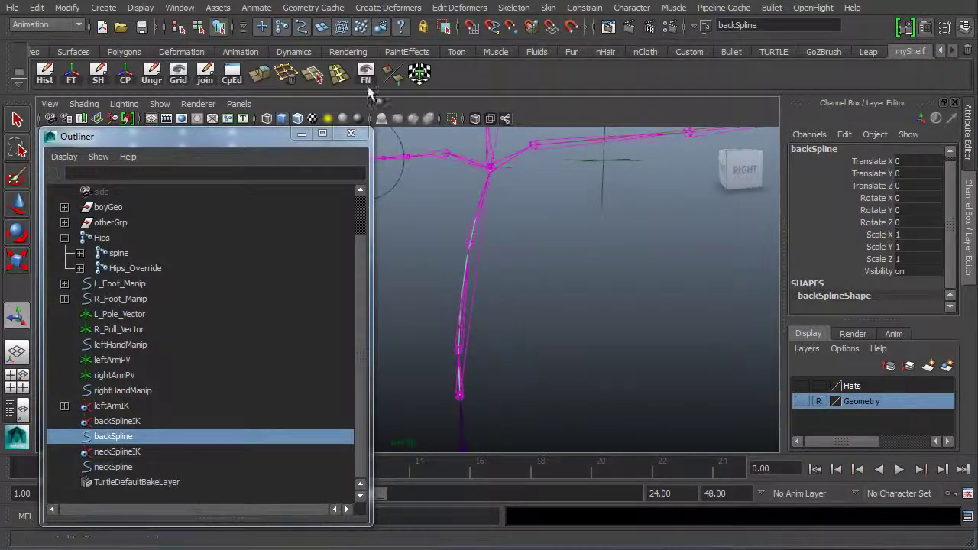
Switch to component selection and enable hulls for the backSpline curve
{"action": "left_click", "coordinate": [198, 27]}
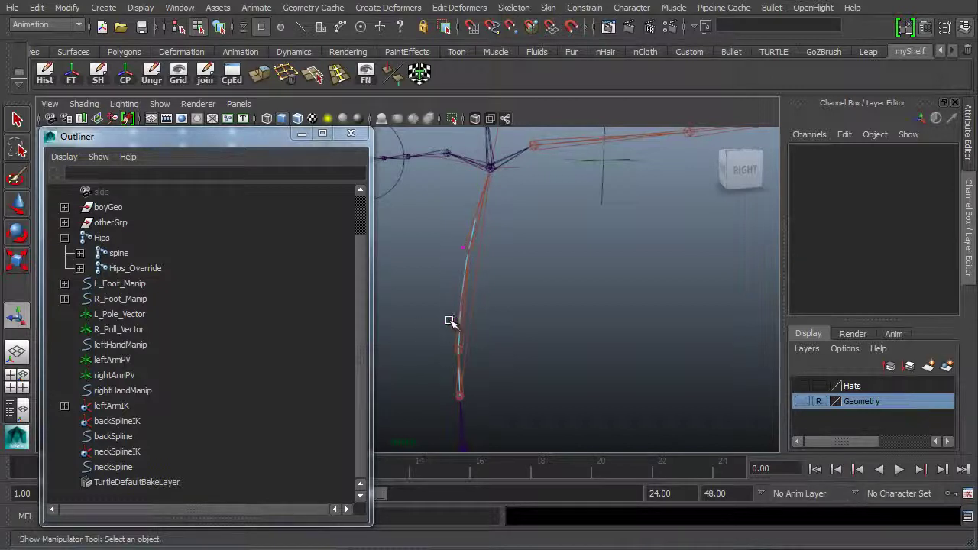
{"action": "left_click", "coordinate": [341, 27]}
{"action": "left_click_drag", "start_coordinate": [465, 317], "coordinate": [411, 313], "text": "alt"}
{"action": "middle_click_drag", "start_coordinate": [469, 332], "coordinate": [520, 278], "text": "alt"}
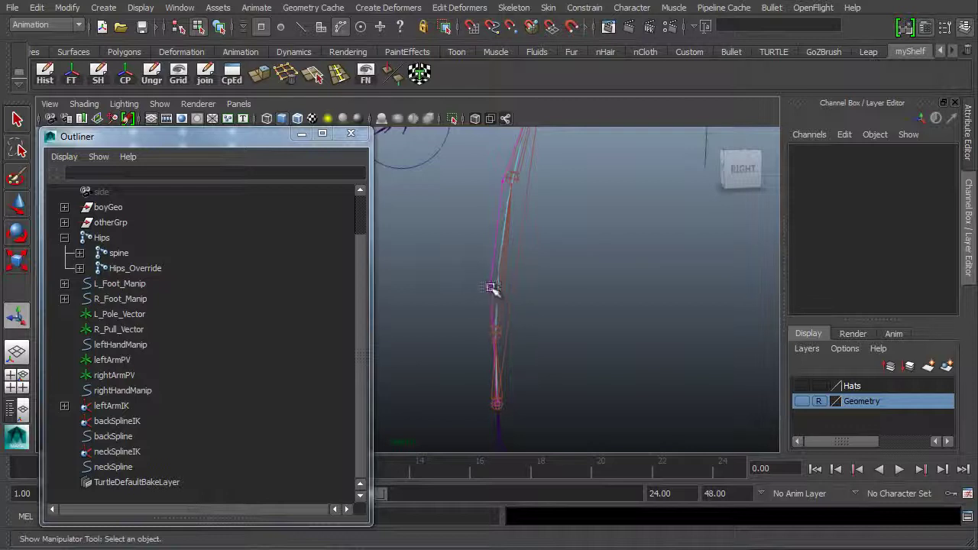
Select backSpline.cv[1] and examine its position relative to the lower spine joints
{"action": "left_click", "coordinate": [492, 288]}
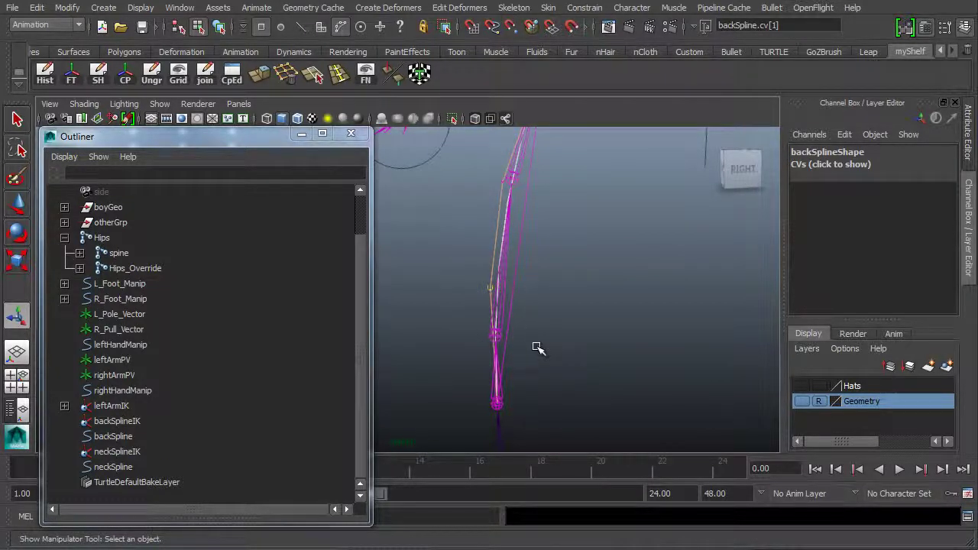
{"action": "mouse_move", "coordinate": [537, 348]}
{"action": "left_mouse_down", "text": "alt"}
{"action": "mouse_move", "coordinate": [568, 365]}
{"action": "mouse_move", "coordinate": [568, 345]}
{"action": "mouse_move", "coordinate": [546, 331]}
{"action": "left_mouse_up", "text": "alt"}
{"action": "middle_click_drag", "start_coordinate": [546, 332], "coordinate": [507, 289], "text": "alt"}
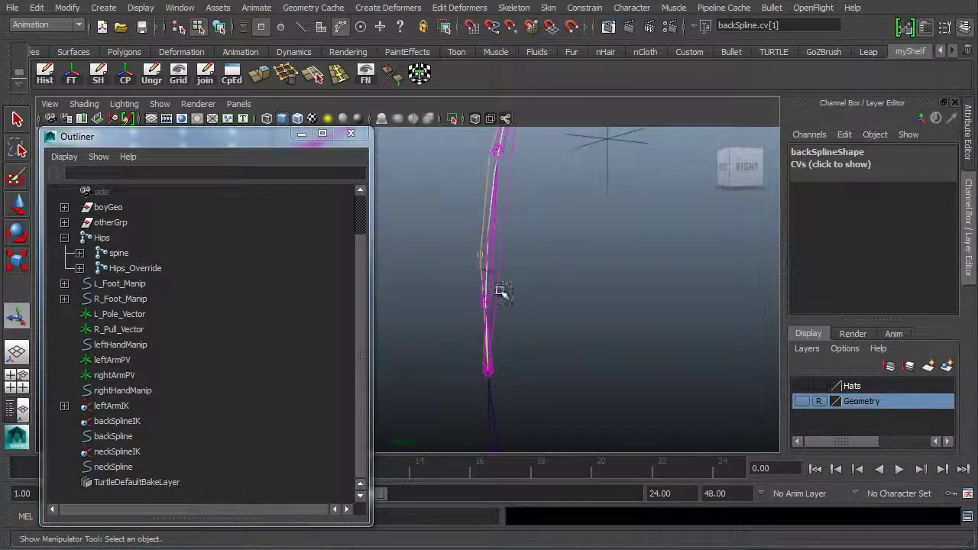
{"action": "left_click_drag", "start_coordinate": [474, 293], "coordinate": [524, 314], "text": "alt"}
{"action": "right_click_drag", "start_coordinate": [524, 314], "coordinate": [579, 304], "text": "alt"}
{"action": "left_click_drag", "start_coordinate": [579, 303], "coordinate": [494, 282], "text": "alt"}
{"action": "middle_click_drag", "start_coordinate": [478, 270], "coordinate": [433, 231], "text": "alt"}
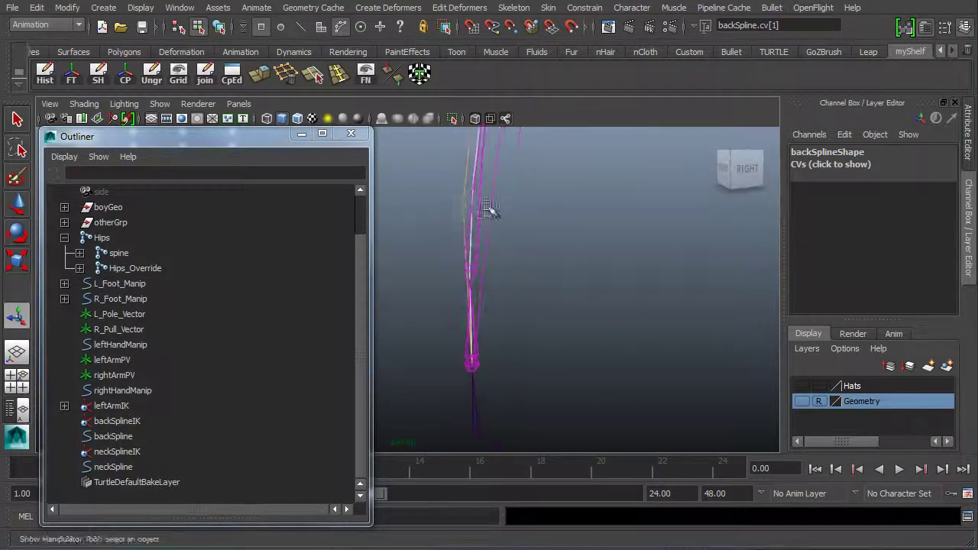
{"action": "left_click_drag", "start_coordinate": [489, 210], "coordinate": [464, 205]}
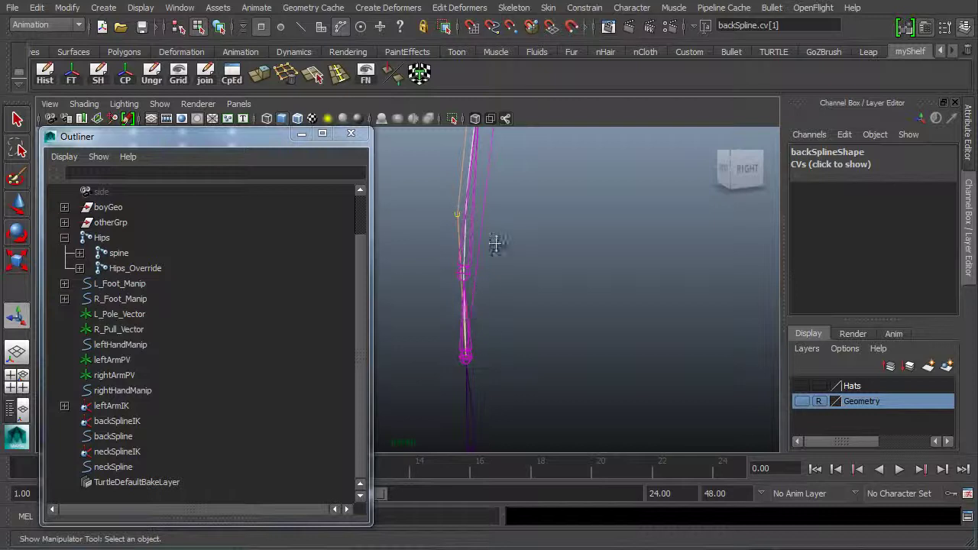
{"action": "middle_click_drag", "start_coordinate": [495, 243], "coordinate": [497, 367], "text": "alt"}
{"action": "right_click_drag", "start_coordinate": [584, 243], "coordinate": [459, 256], "text": "alt"}
{"action": "middle_click_drag", "start_coordinate": [540, 300], "coordinate": [548, 245], "text": "alt"}
{"action": "right_click_drag", "start_coordinate": [468, 295], "coordinate": [549, 315], "text": "alt"}
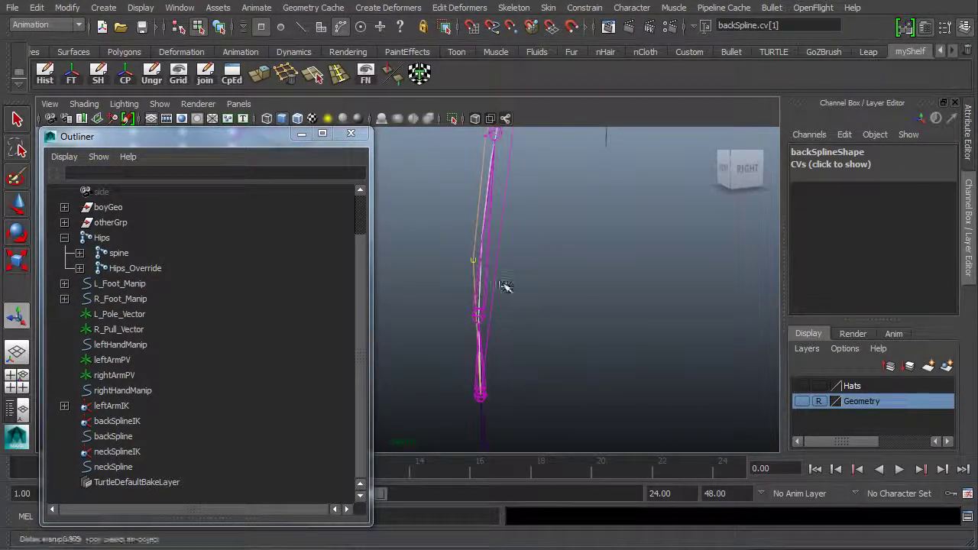
{"action": "right_click_drag", "start_coordinate": [505, 285], "coordinate": [498, 236], "text": "alt"}
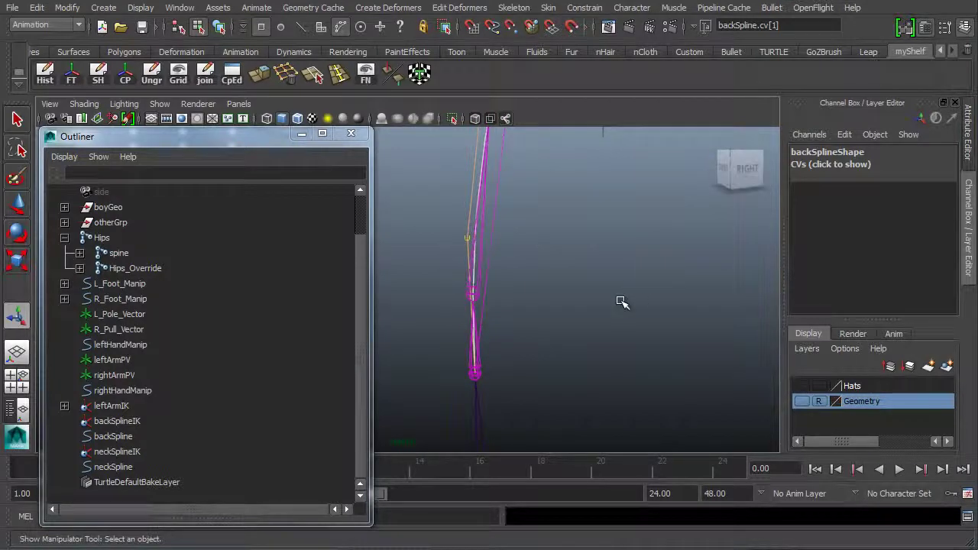
Select the two lowest control vertices of the back curve, backSpline.cv[0:1]
{"action": "key", "text": "Left"}
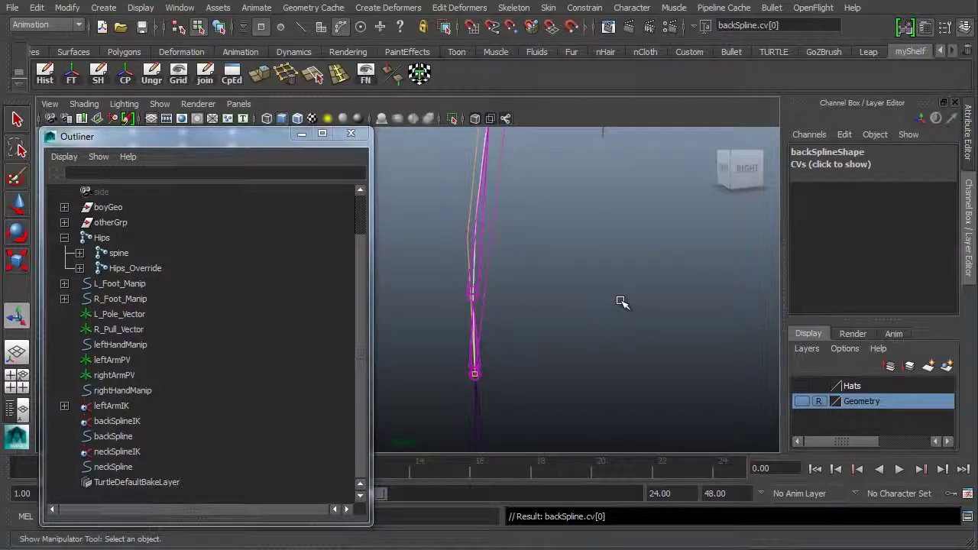
{"action": "left_click", "coordinate": [467, 236]}
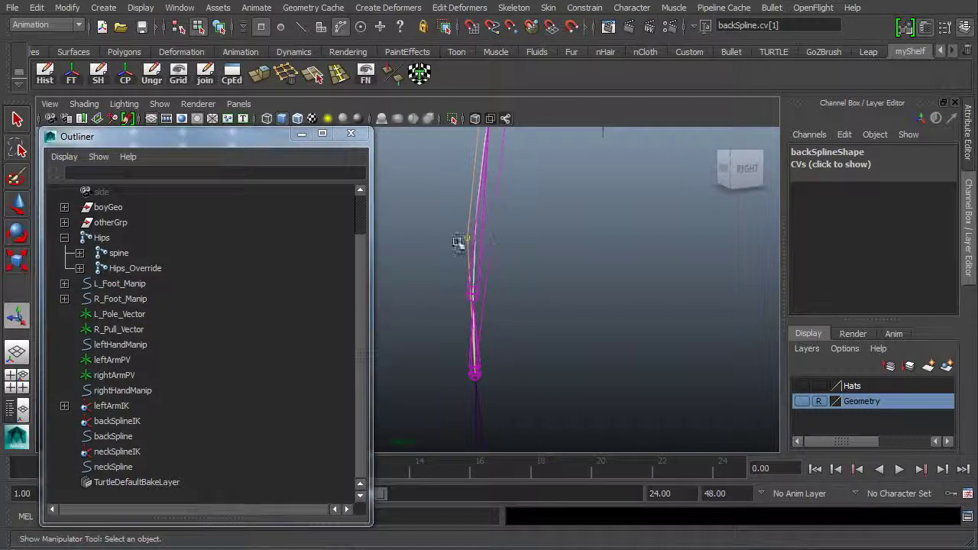
{"action": "key", "text": "Left"}
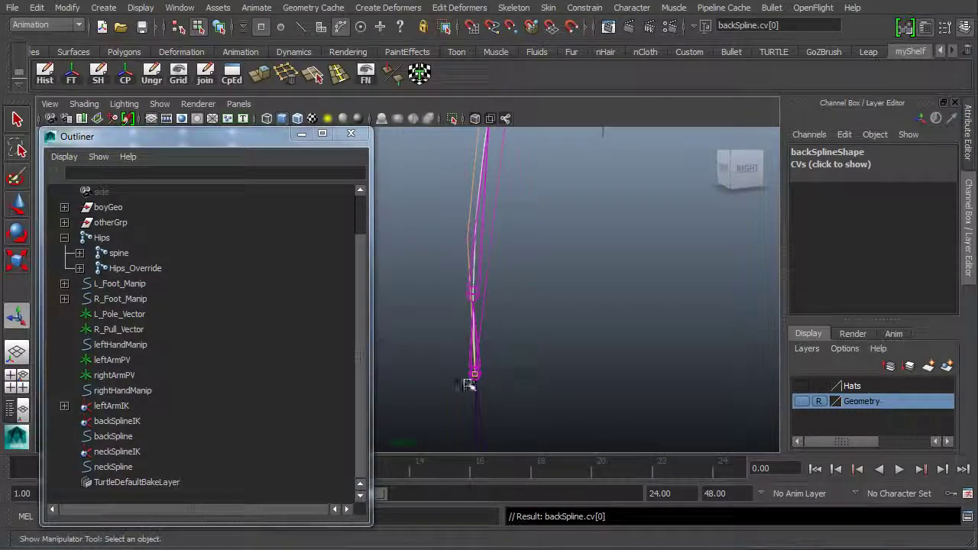
{"action": "middle_click_drag", "start_coordinate": [606, 319], "coordinate": [625, 298]}
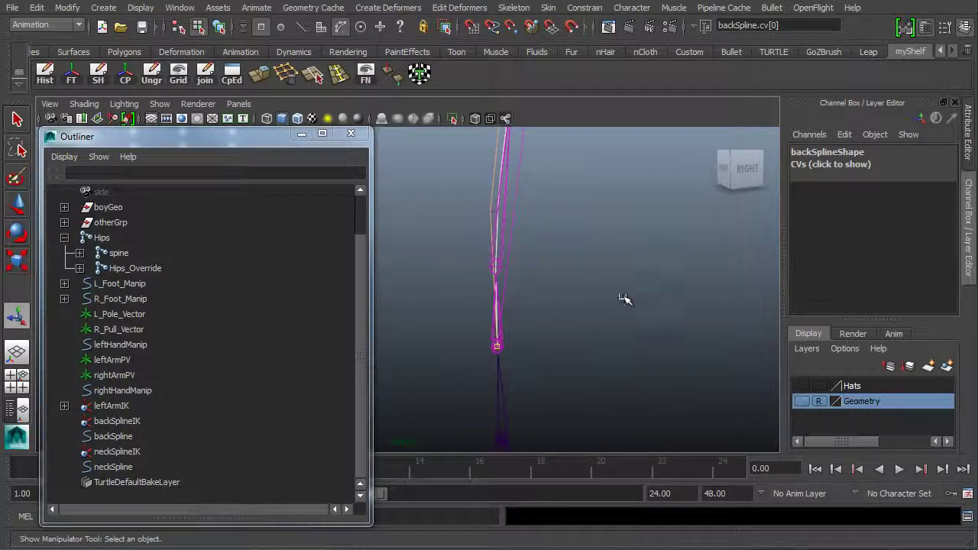
{"action": "left_click", "coordinate": [489, 210], "text": "shift"}
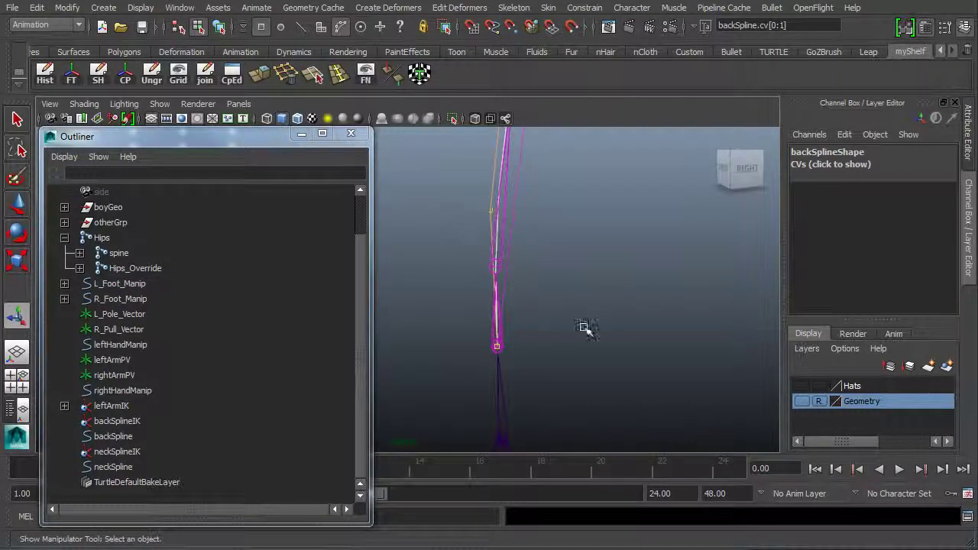
Examine the two selected control vertices along the lower spine from wider and closer views
{"action": "right_click_drag", "start_coordinate": [604, 317], "coordinate": [474, 294], "text": "alt"}
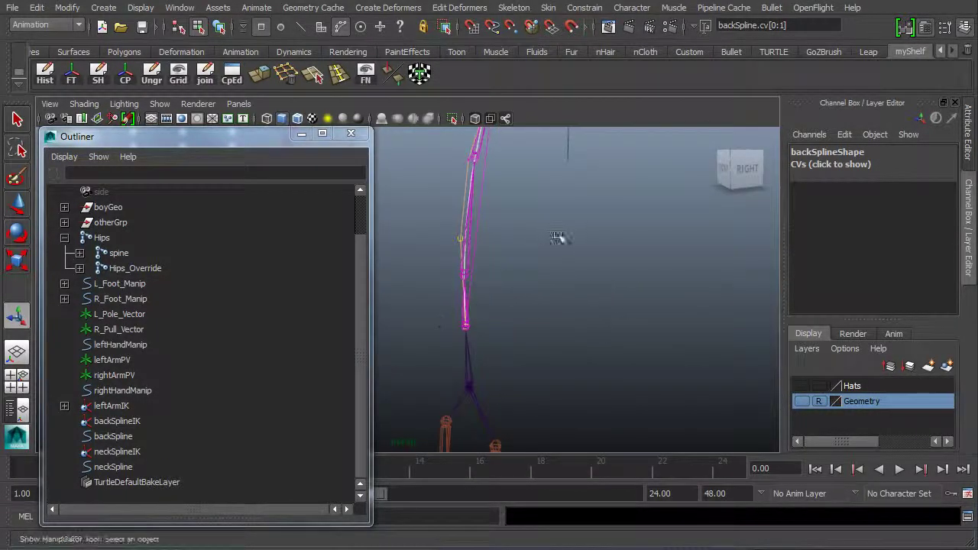
{"action": "middle_click_drag", "start_coordinate": [561, 238], "coordinate": [581, 308], "text": "alt"}
{"action": "right_click_drag", "start_coordinate": [581, 308], "coordinate": [531, 320], "text": "alt"}
{"action": "middle_click_drag", "start_coordinate": [532, 321], "coordinate": [476, 314]}
{"action": "middle_click_drag", "start_coordinate": [482, 253], "coordinate": [525, 171]}
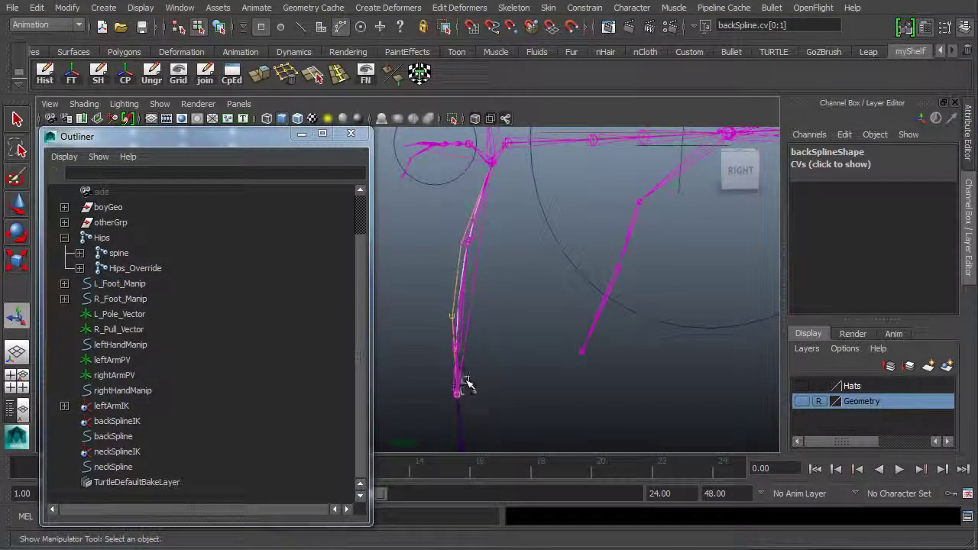
{"action": "middle_click_drag", "start_coordinate": [572, 387], "coordinate": [563, 349], "text": "alt"}
{"action": "right_click_drag", "start_coordinate": [555, 350], "coordinate": [802, 380], "text": "alt"}
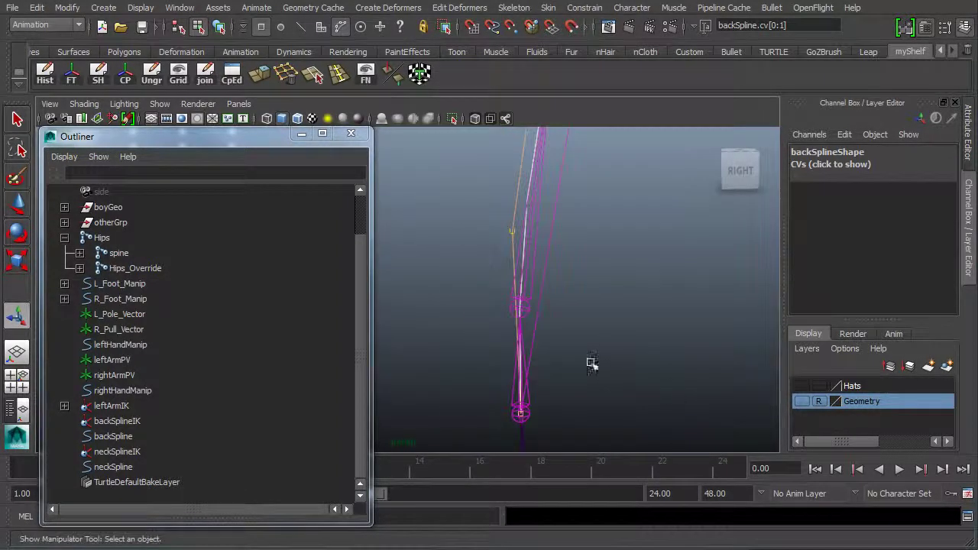
{"action": "middle_click_drag", "start_coordinate": [591, 363], "coordinate": [565, 328], "text": "alt"}
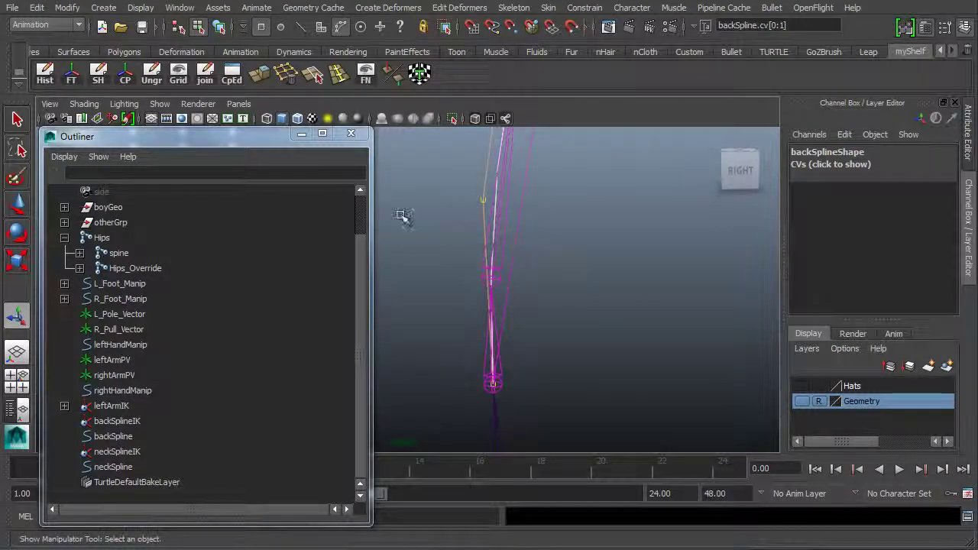
Keep the Animation command set active and open the Cluster deformer's options for the selected control vertices
{"action": "left_click", "coordinate": [25, 25]}
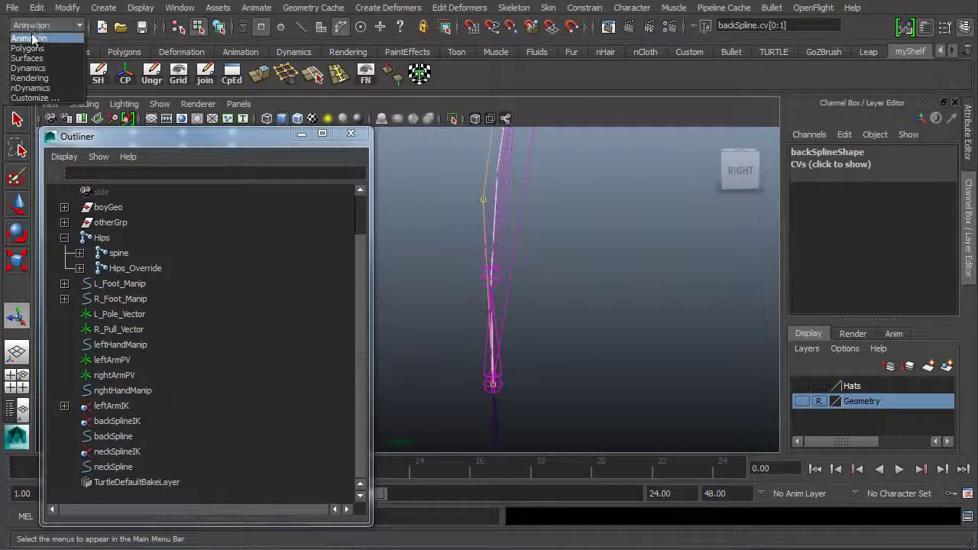
{"action": "left_click", "coordinate": [32, 28]}
{"action": "left_click", "coordinate": [56, 27]}
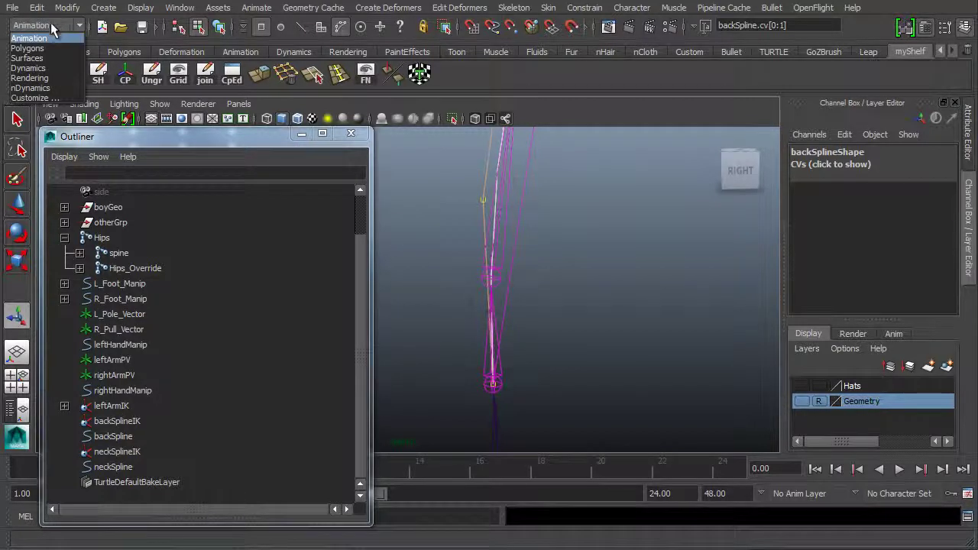
{"action": "left_click", "coordinate": [46, 39]}
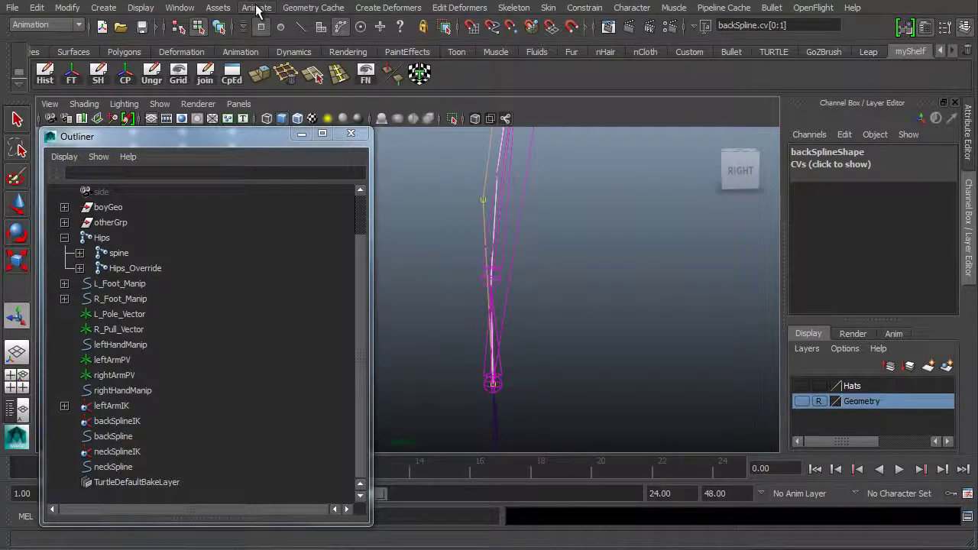
{"action": "left_click", "coordinate": [386, 9]}
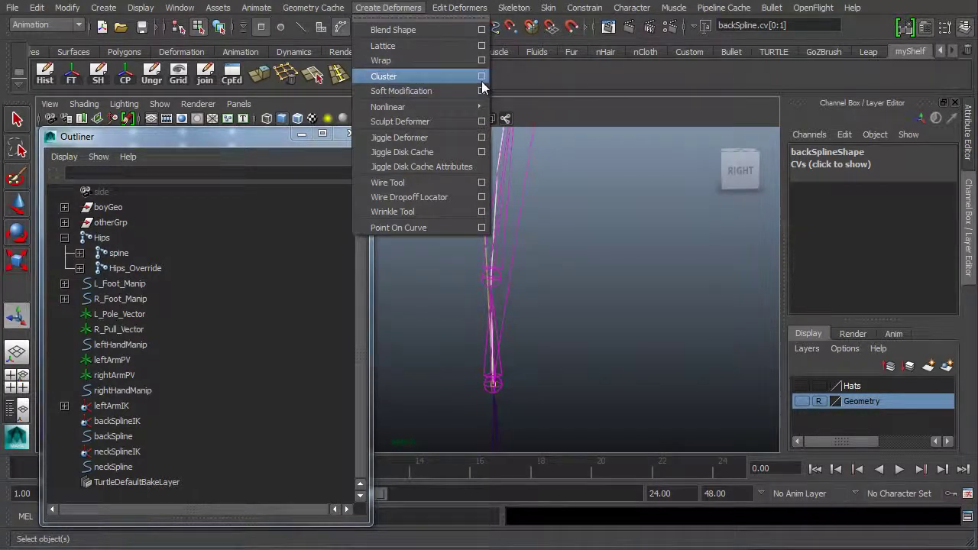
{"action": "left_click", "coordinate": [482, 77]}
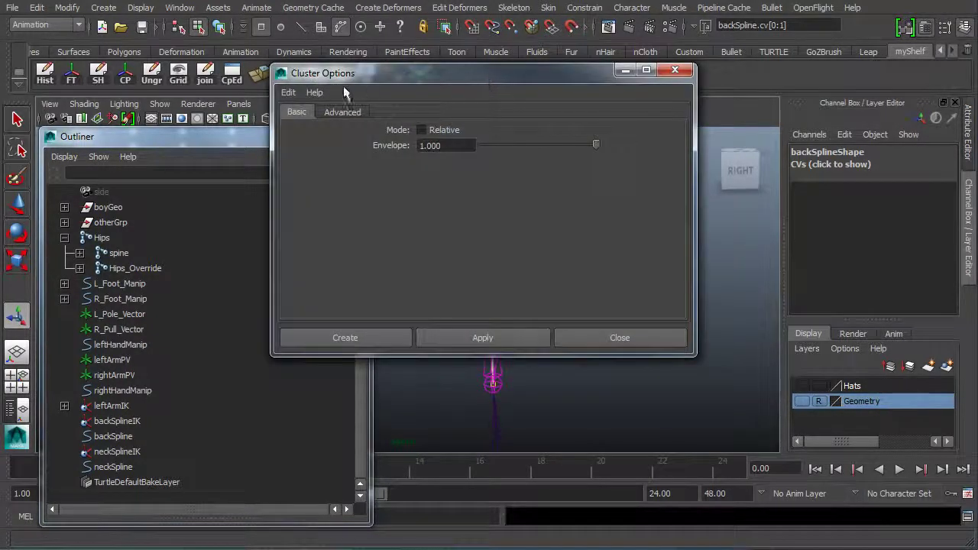
Reset the cluster settings, with Relative off and an envelope of 1.000, and create the cluster on the two lowest backSpline vertices
{"action": "left_click", "coordinate": [290, 93]}
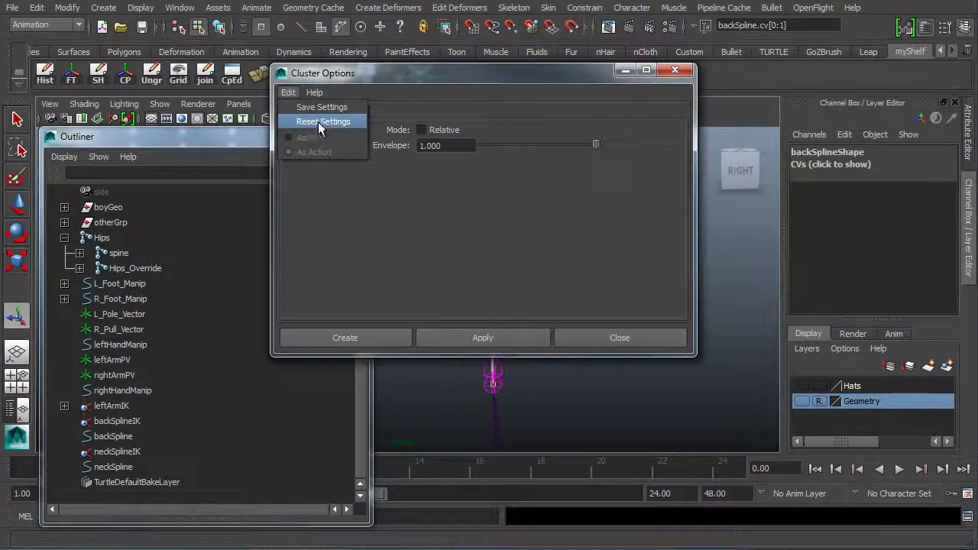
{"action": "left_click", "coordinate": [318, 122]}
{"action": "left_click_drag", "start_coordinate": [447, 145], "coordinate": [321, 148]}
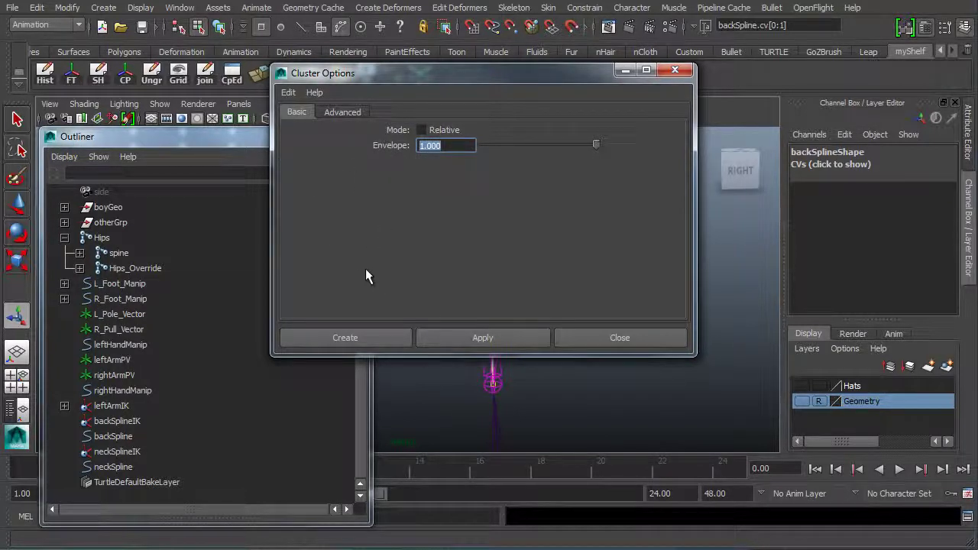
{"action": "left_click_drag", "start_coordinate": [524, 74], "coordinate": [207, 58]}
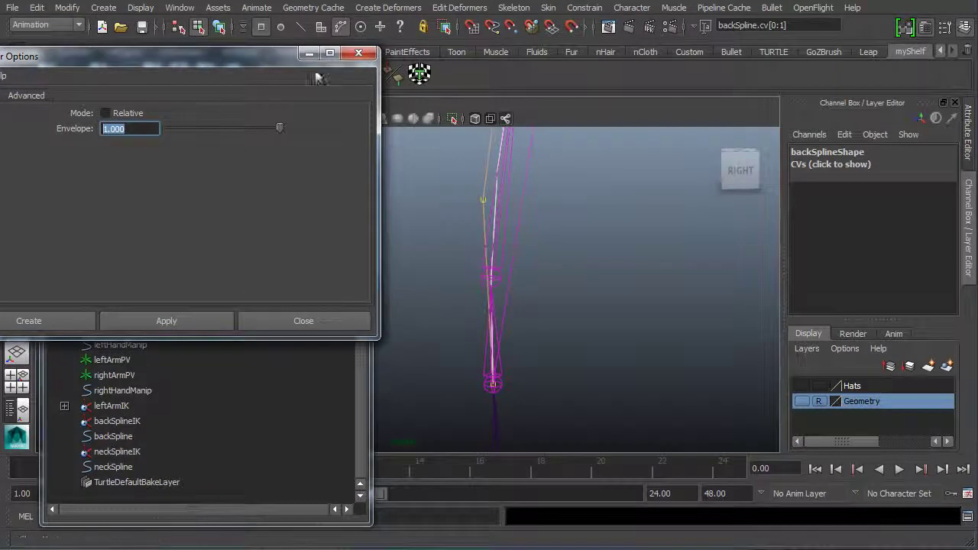
{"action": "left_click_drag", "start_coordinate": [287, 56], "coordinate": [336, 46]}
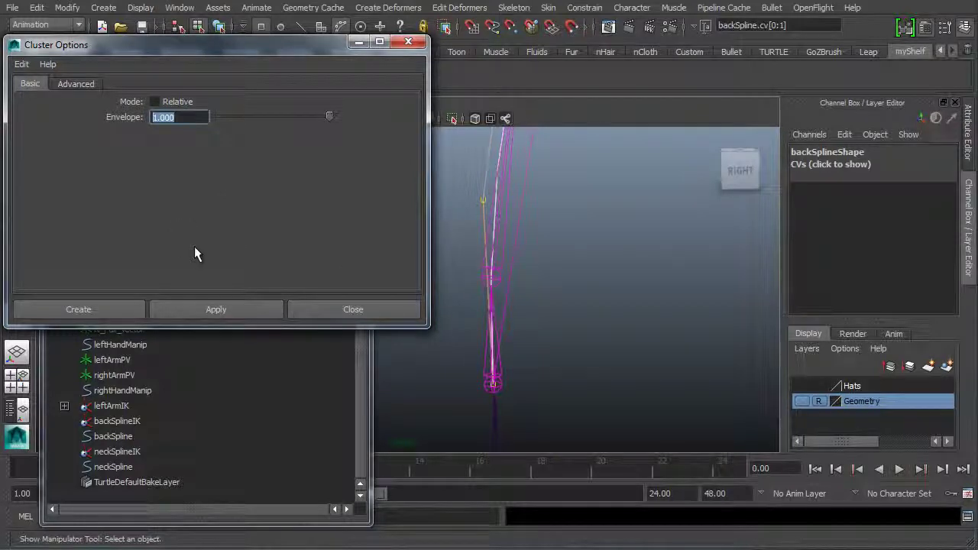
{"action": "left_click", "coordinate": [94, 310]}
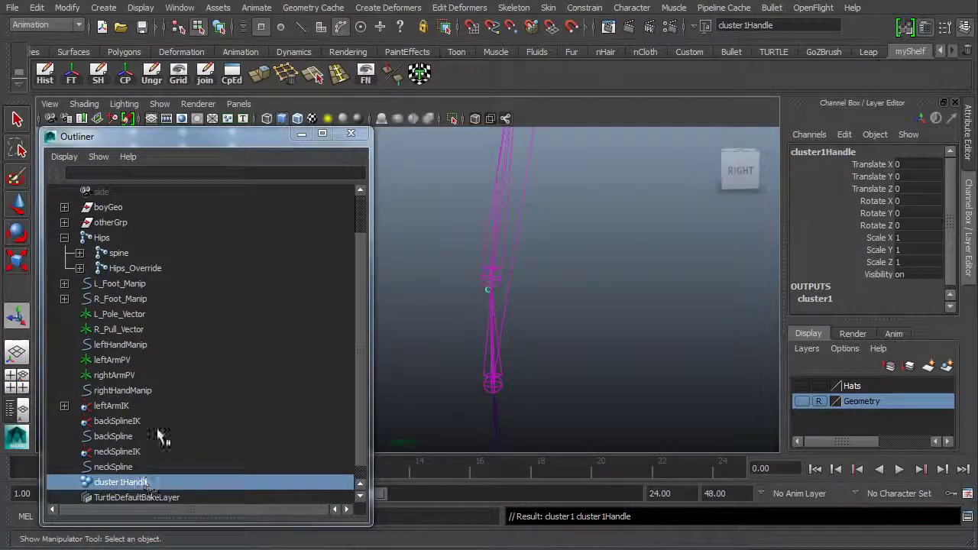
Rename the cluster handle on the lowest backSpline vertices to backBottomCluster
{"action": "scroll", "coordinate": [195, 478], "scroll_direction": "down", "scroll_amount": 1}
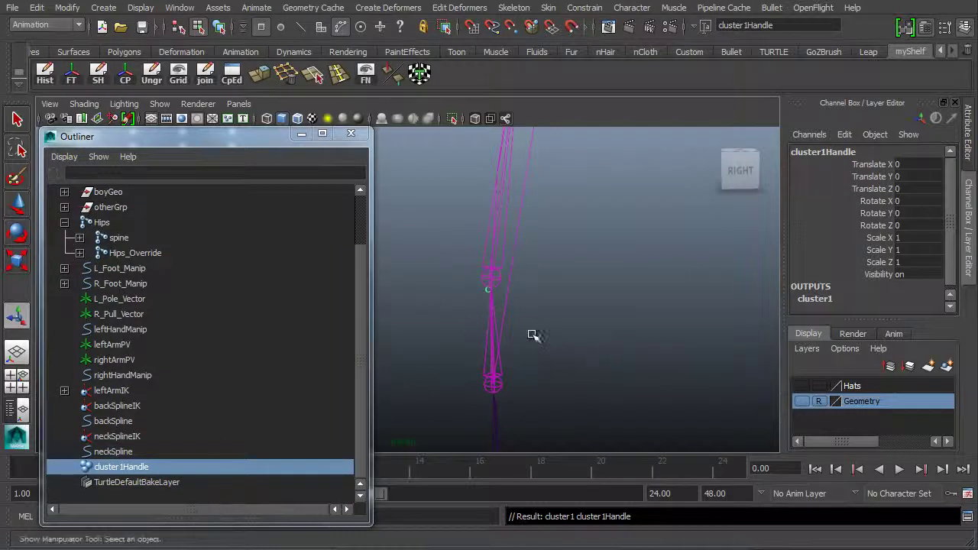
{"action": "left_click", "coordinate": [570, 404]}
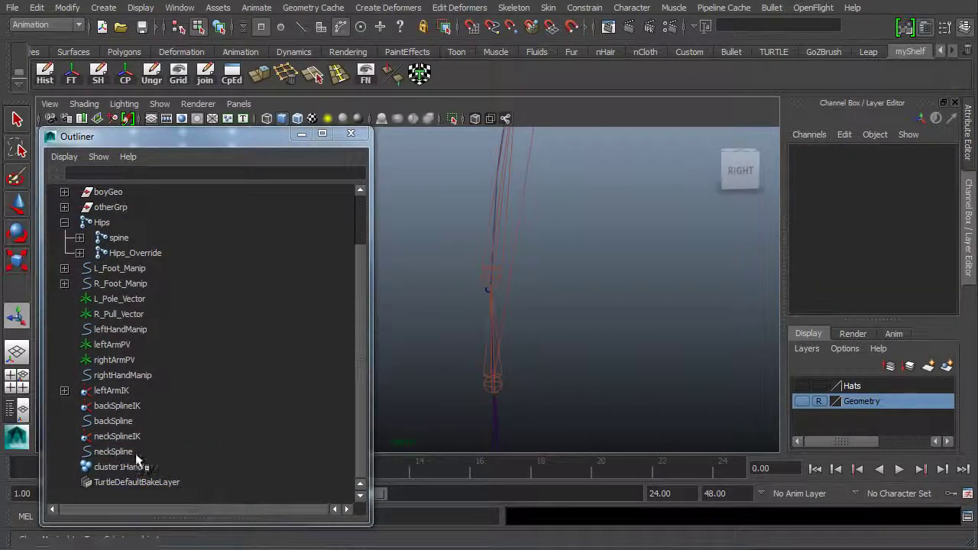
{"action": "left_click", "coordinate": [116, 467]}
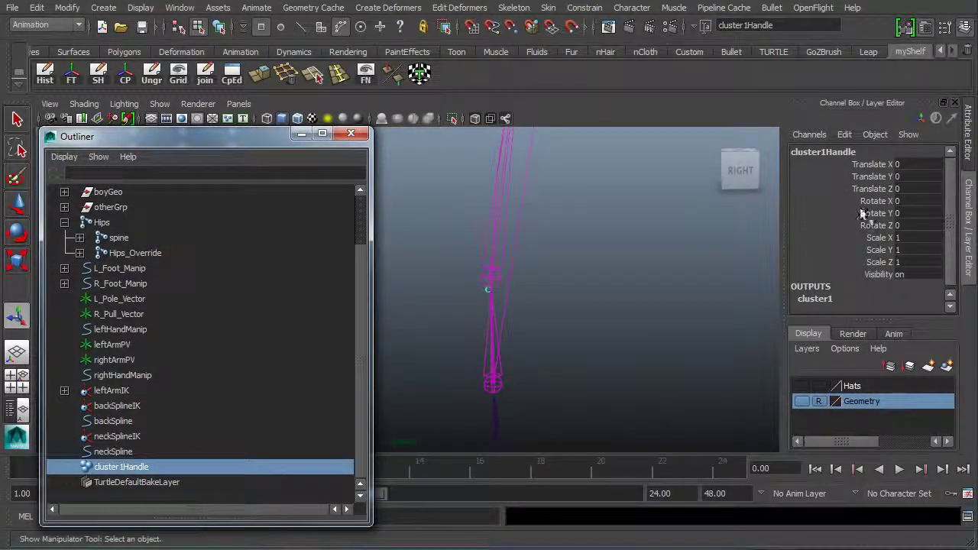
{"action": "left_click", "coordinate": [834, 152]}
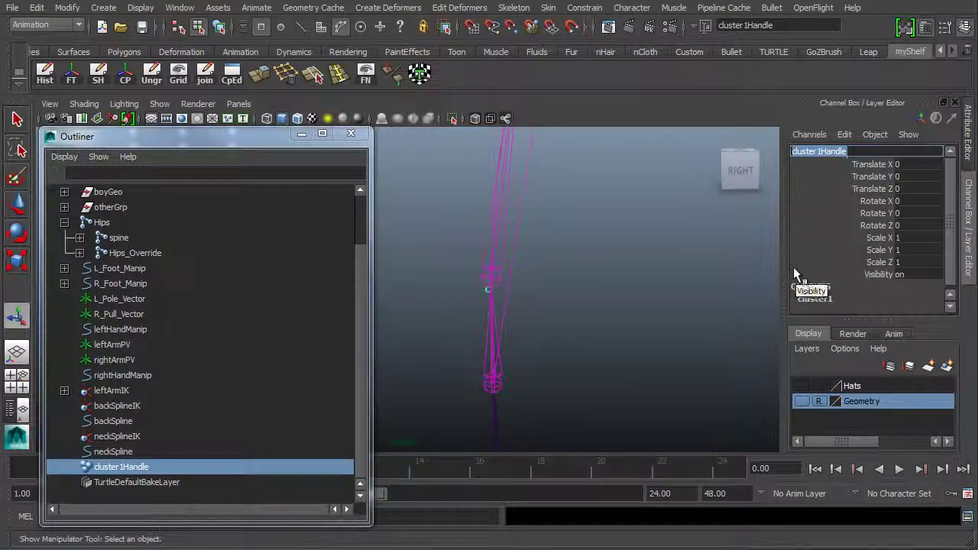
{"action": "type", "text": "bac"}
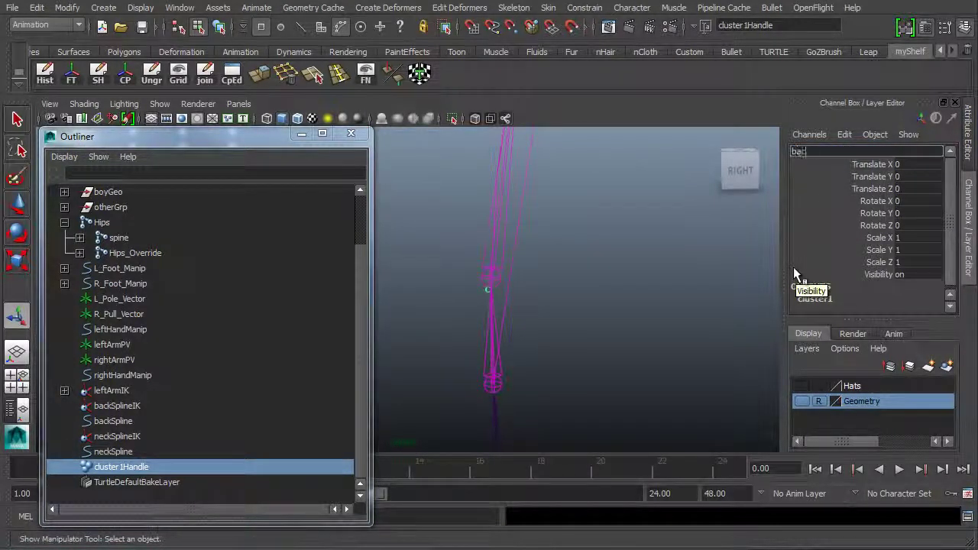
{"action": "type", "text": "kBottom"}
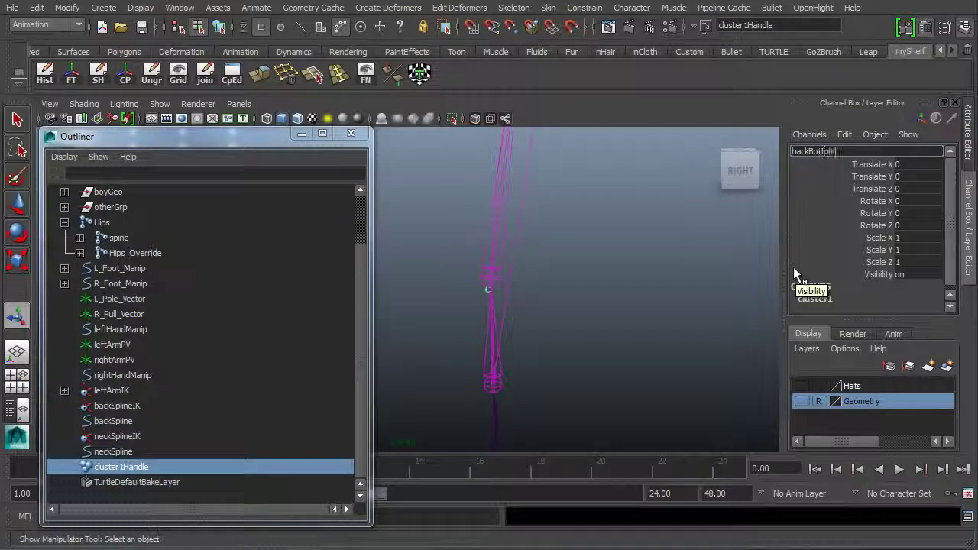
{"action": "type", "text": "Cluster"}
{"action": "key", "text": "Return"}
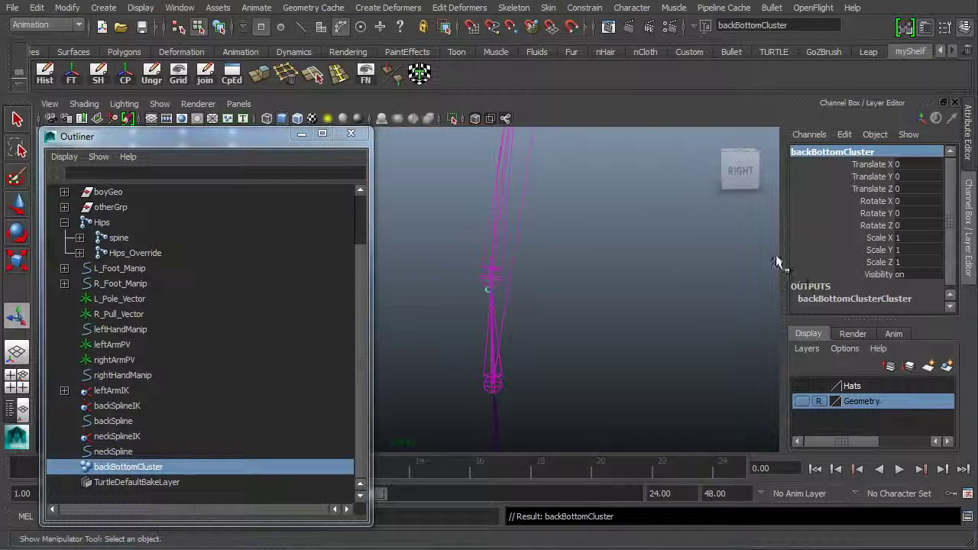
Select the backSpline curve and switch to component selection so its control vertices can be picked
{"action": "right_click_drag", "start_coordinate": [590, 277], "coordinate": [526, 232], "text": "alt"}
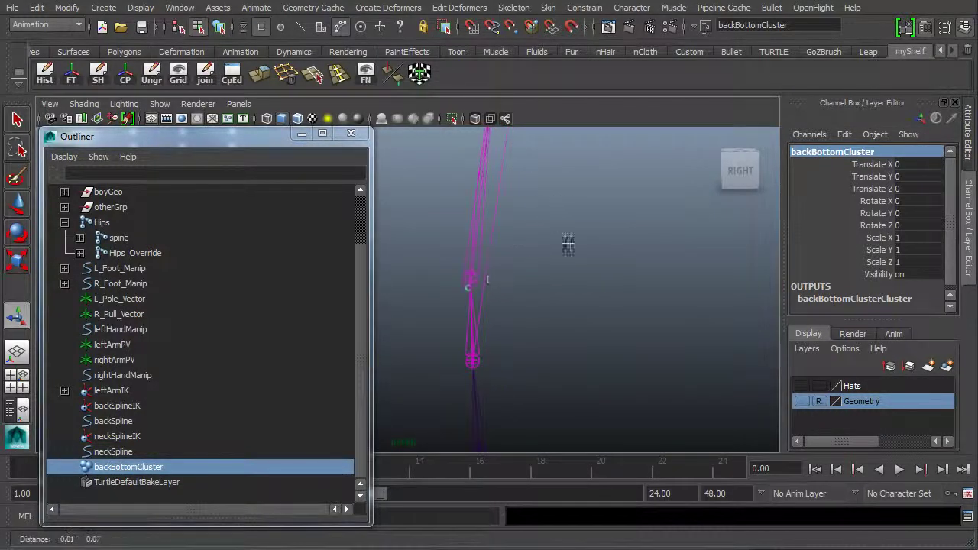
{"action": "middle_click_drag", "start_coordinate": [566, 242], "coordinate": [606, 309], "text": "alt"}
{"action": "right_click_drag", "start_coordinate": [607, 310], "coordinate": [530, 286], "text": "alt"}
{"action": "middle_click_drag", "start_coordinate": [530, 286], "coordinate": [538, 311], "text": "alt"}
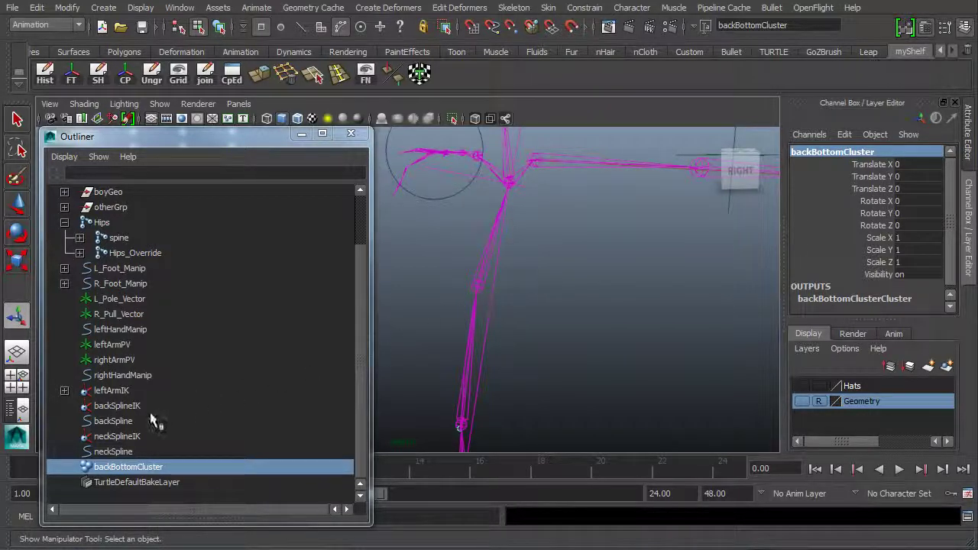
{"action": "left_click", "coordinate": [111, 421]}
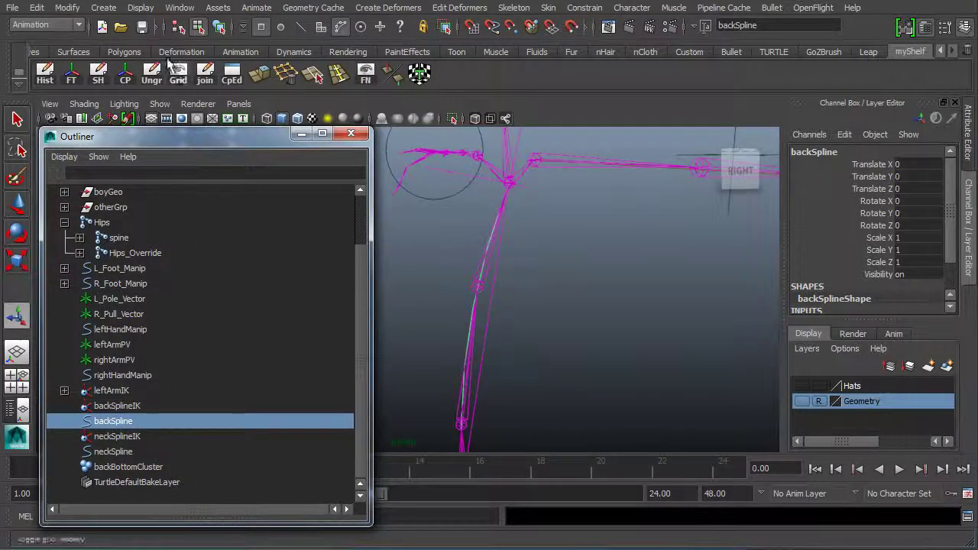
{"action": "left_click", "coordinate": [197, 27]}
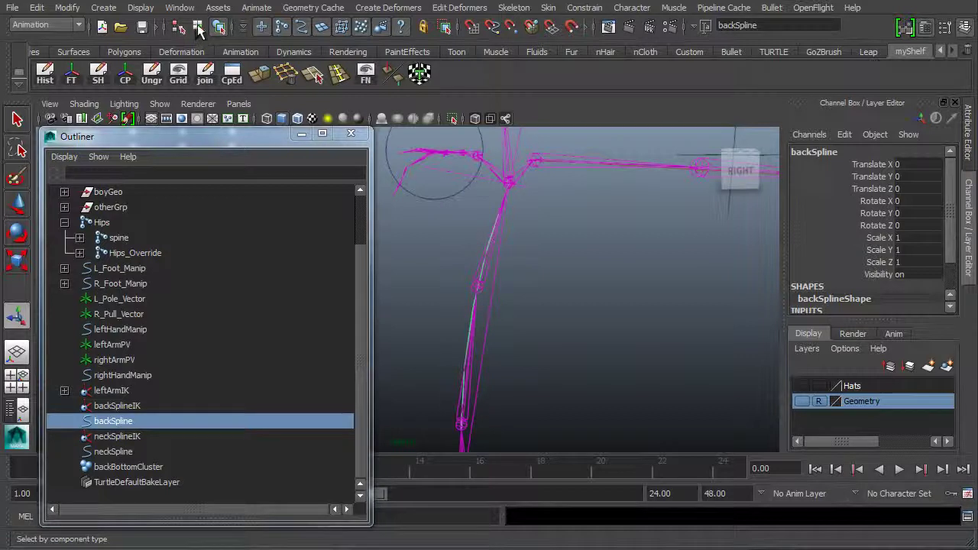
{"action": "left_click", "coordinate": [199, 28]}
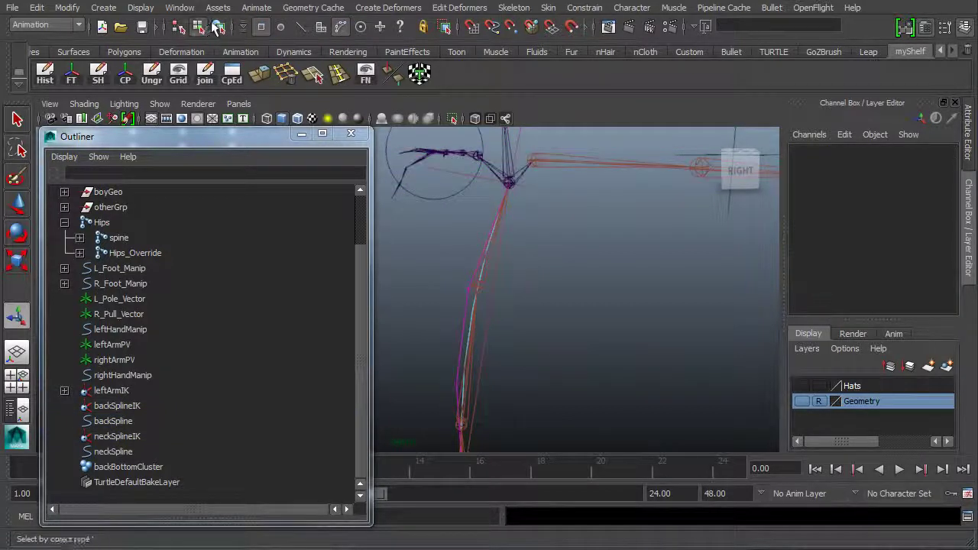
{"action": "left_click", "coordinate": [219, 29]}
{"action": "left_click", "coordinate": [198, 28]}
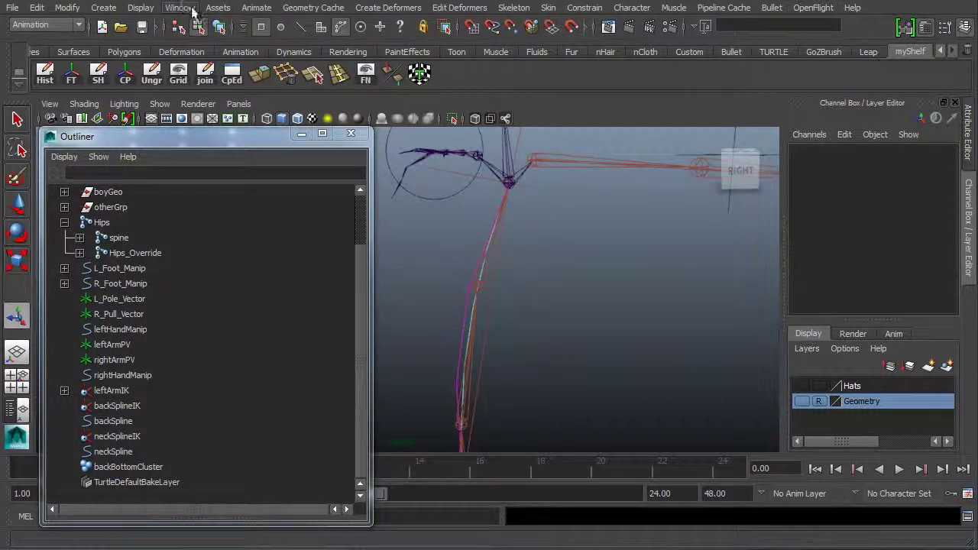
Select the two upper control vertices of the back curve, backSpline.cv[2:3], and create a cluster deformer on them
{"action": "left_click_drag", "start_coordinate": [528, 307], "coordinate": [555, 280], "text": "alt"}
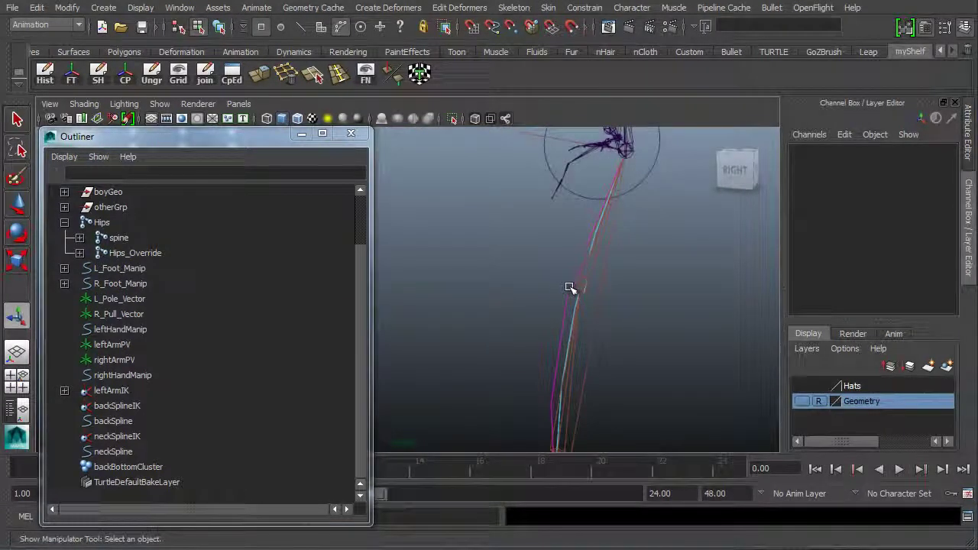
{"action": "left_click", "coordinate": [571, 286]}
{"action": "key", "text": "f"}
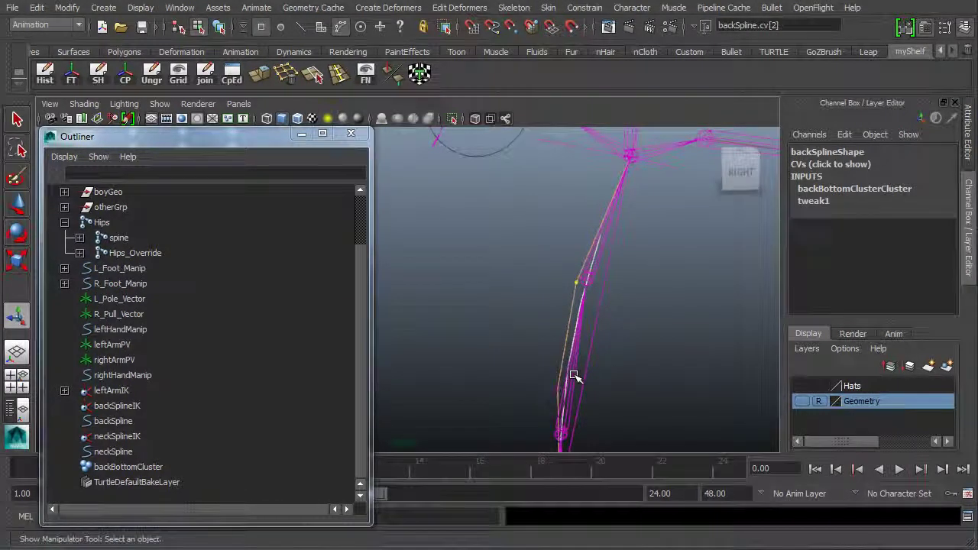
{"action": "key", "text": "Right"}
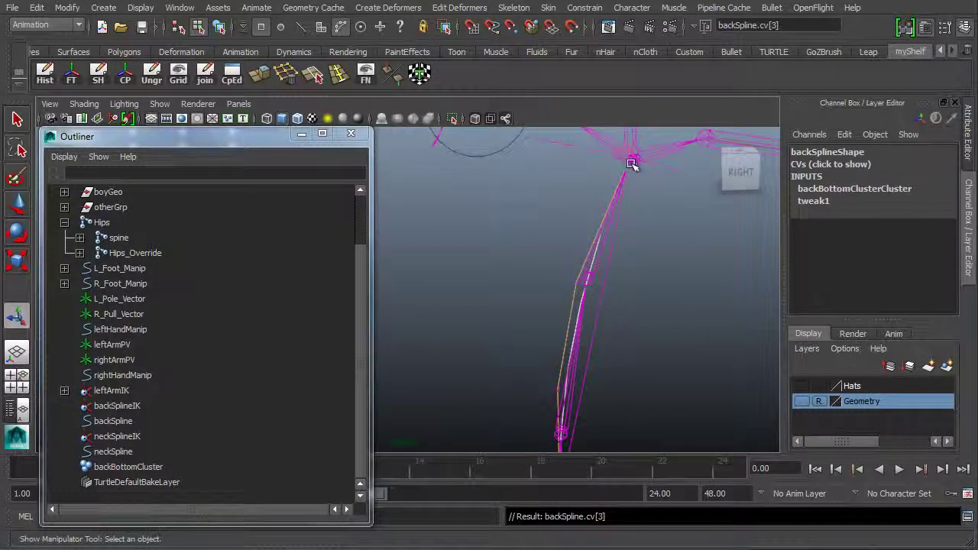
{"action": "left_click", "coordinate": [576, 284], "text": "shift"}
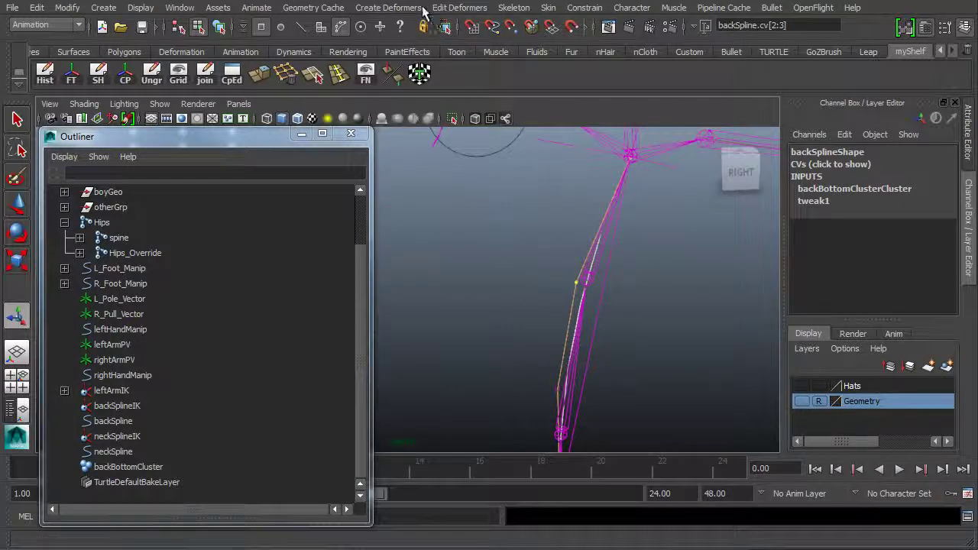
{"action": "left_click", "coordinate": [392, 8]}
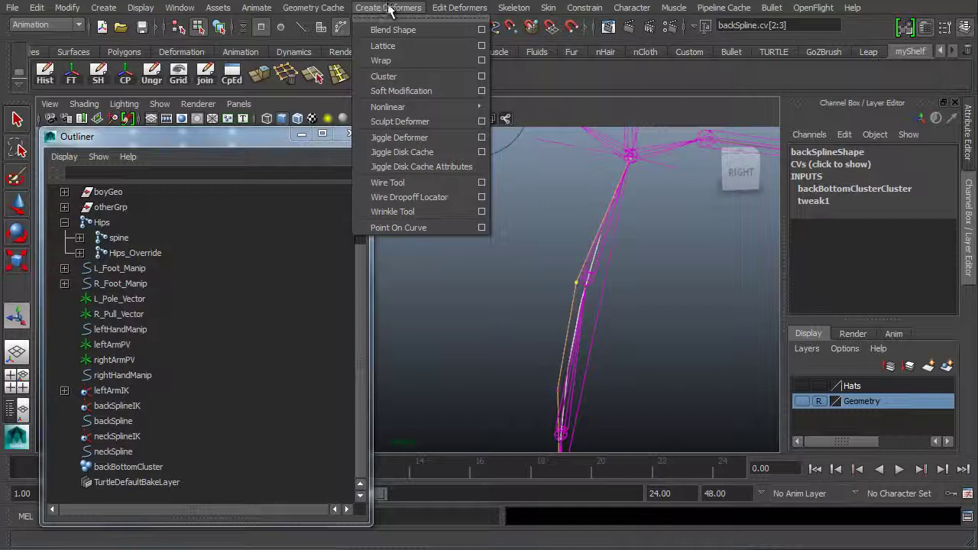
{"action": "left_click", "coordinate": [406, 77]}
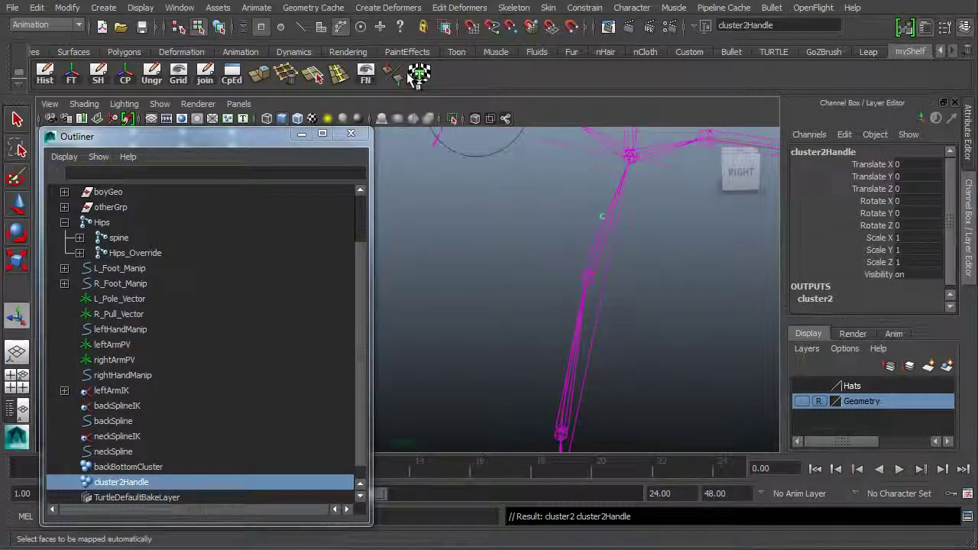
Rename the new cluster handle on the upper back vertices to backTopCluster
{"action": "double_click", "coordinate": [813, 152]}
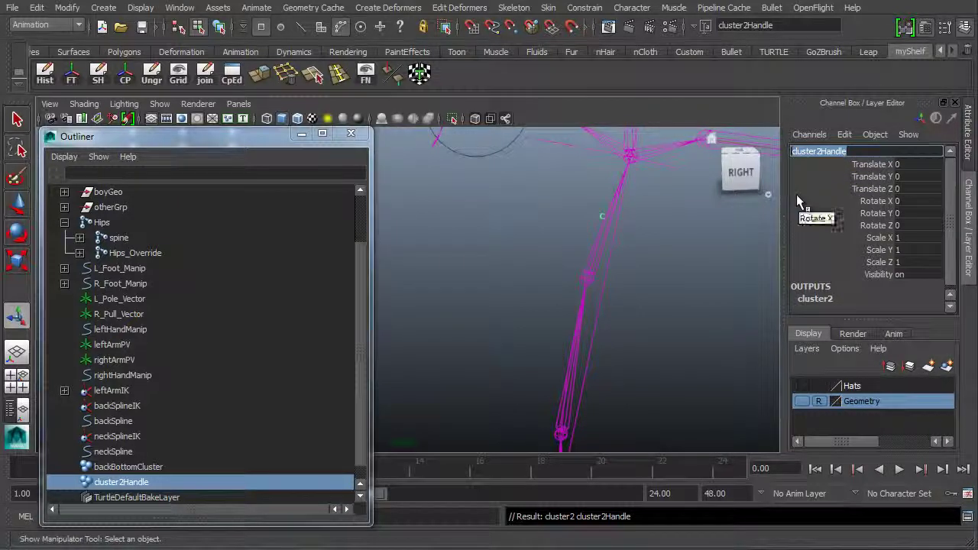
{"action": "type", "text": "backS"}
{"action": "type", "text": "ottomSpl"}
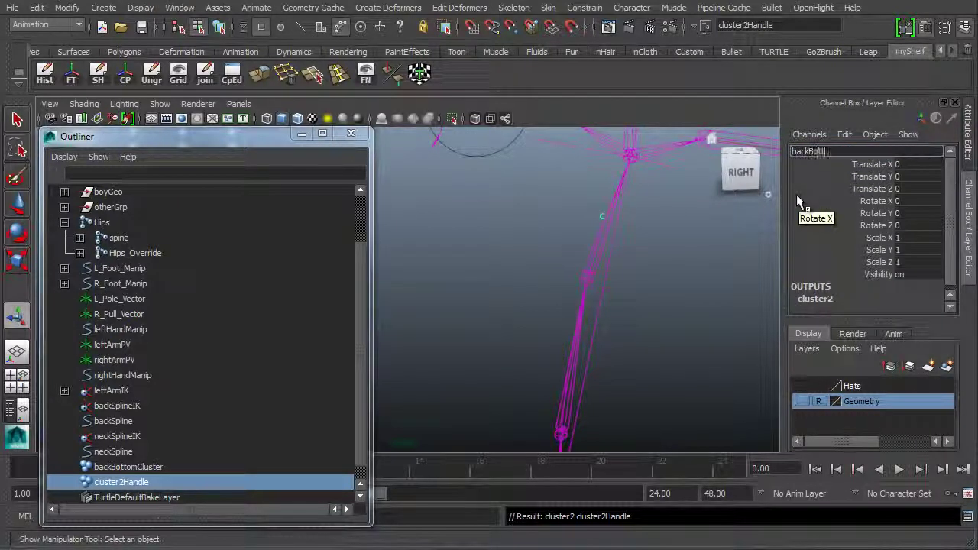
{"action": "key", "text": "BackSpace"}
{"action": "key", "text": "BackSpace"}
{"action": "type", "text": "clust"}
{"action": "key", "text": "BackSpace"}
{"action": "key", "text": "BackSpace"}
{"action": "key", "text": "BackSpace"}
{"action": "key", "text": "BackSpace"}
{"action": "key", "text": "BackSpace"}
{"action": "key", "text": "BackSpace"}
{"action": "type", "text": "C"}
{"action": "key", "text": "BackSpace"}
{"action": "key", "text": "BackSpace"}
{"action": "key", "text": "BackSpace"}
{"action": "key", "text": "BackSpace"}
{"action": "key", "text": "BackSpace"}
{"action": "key", "text": "BackSpace"}
{"action": "key", "text": "BackSpace"}
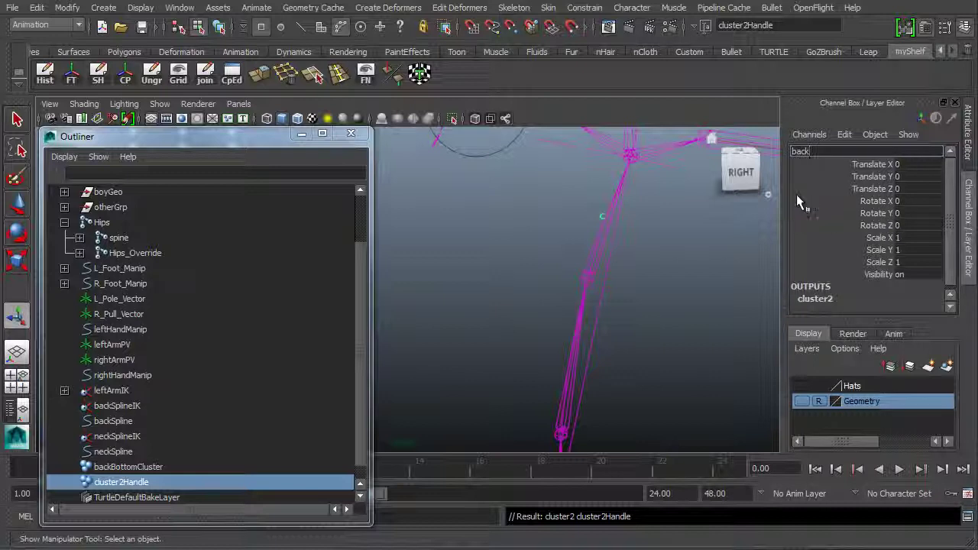
{"action": "type", "text": "TopCluster"}
{"action": "key", "text": "Return"}
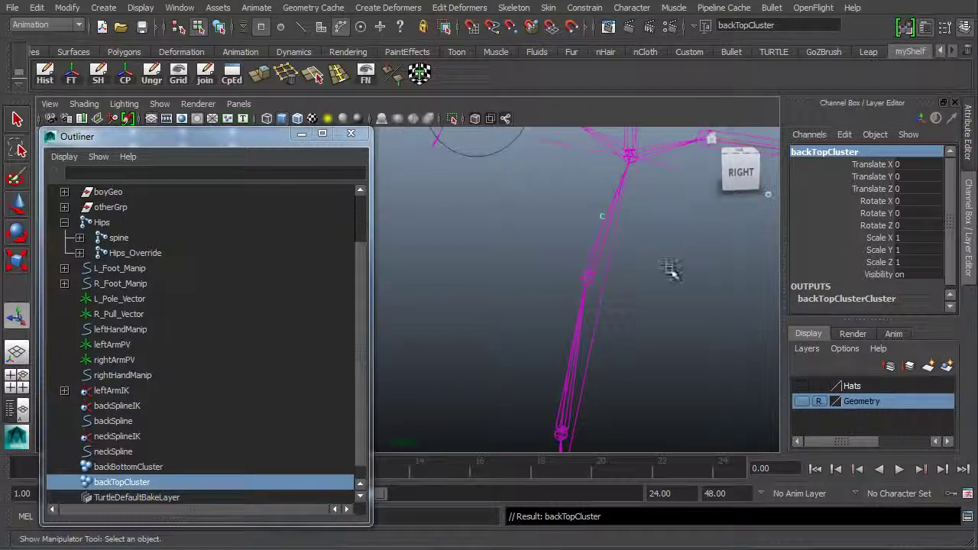
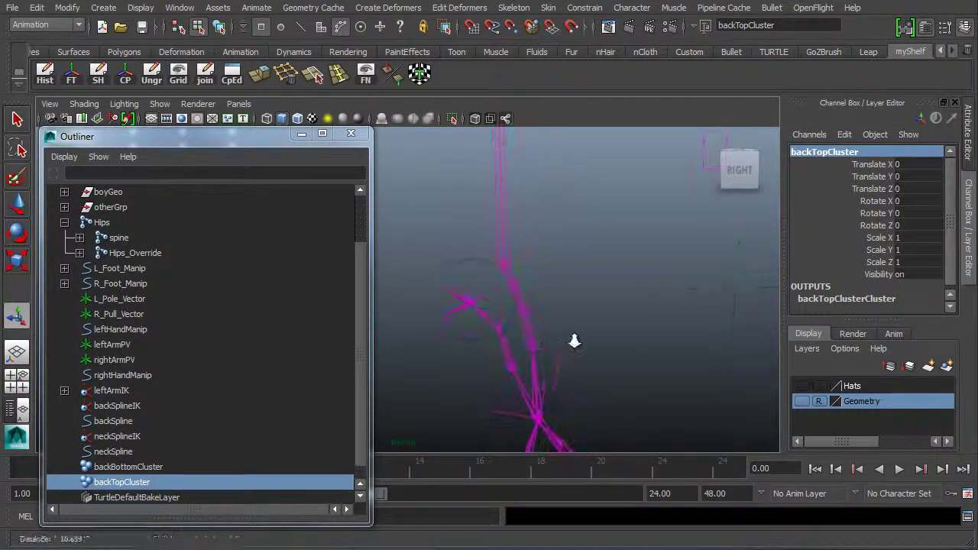
Select the neckSpline curve and switch to component selection to access its control vertices
{"action": "right_click_drag", "start_coordinate": [604, 302], "coordinate": [610, 304], "text": "alt"}
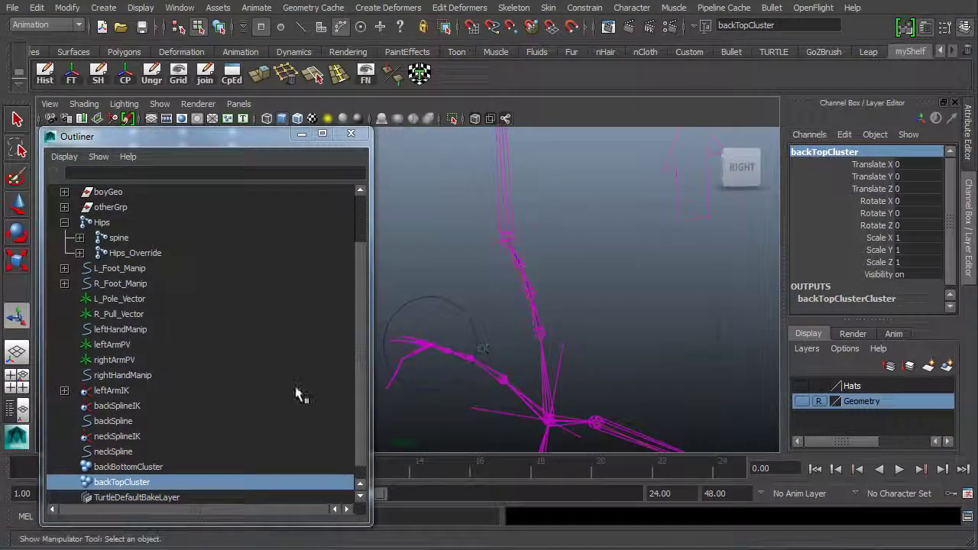
{"action": "left_click", "coordinate": [114, 453]}
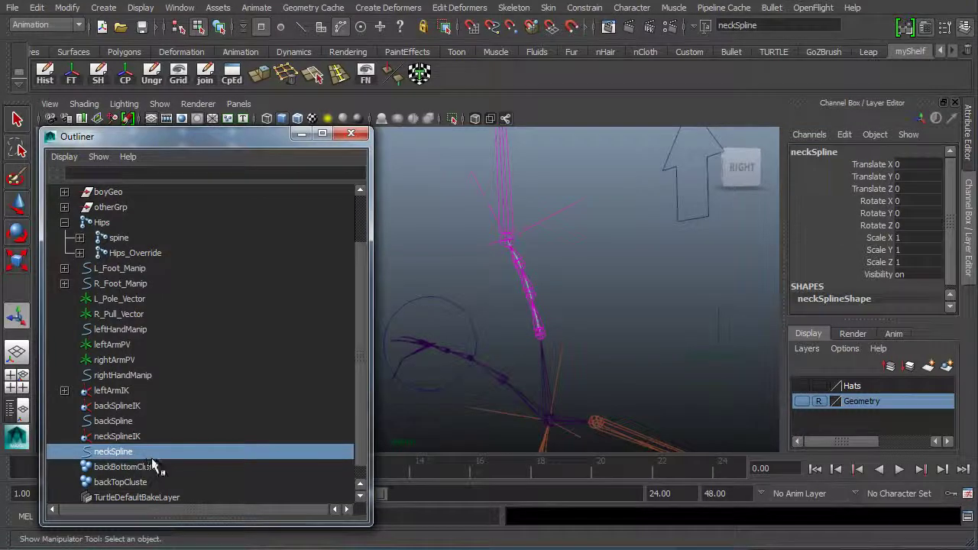
{"action": "left_click_drag", "start_coordinate": [542, 300], "coordinate": [600, 308], "text": "alt"}
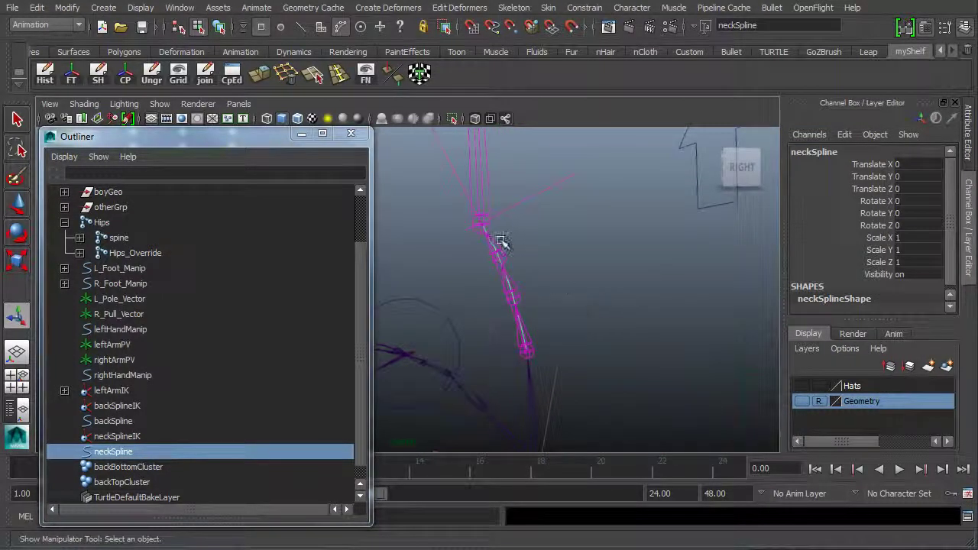
{"action": "left_click_drag", "start_coordinate": [470, 300], "coordinate": [505, 283], "text": "alt"}
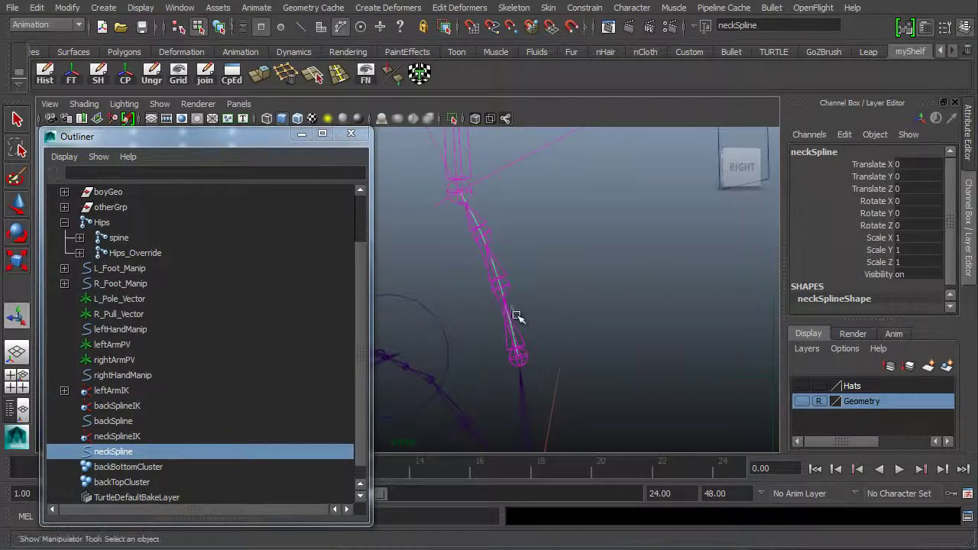
{"action": "left_click", "coordinate": [217, 27]}
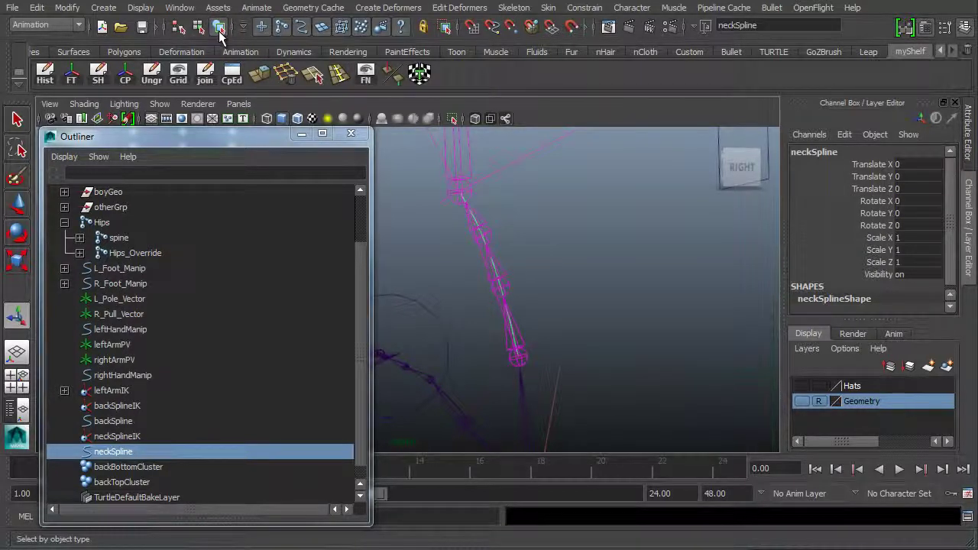
{"action": "left_click", "coordinate": [200, 34]}
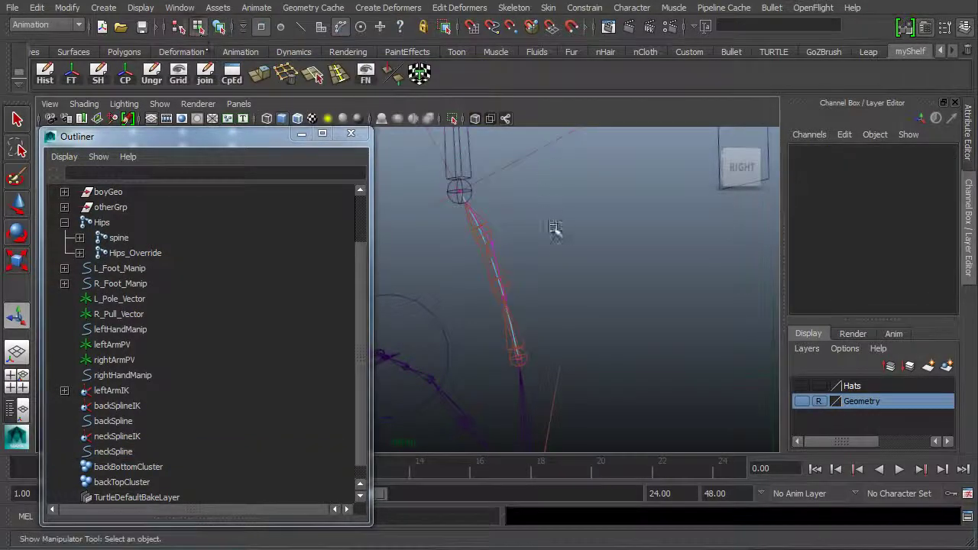
Select the two lowest control vertices of the neck curve, neckSpline.cv[0:1]
{"action": "right_click_drag", "start_coordinate": [452, 324], "coordinate": [571, 344], "text": "alt"}
{"action": "left_click_drag", "start_coordinate": [570, 343], "coordinate": [537, 322], "text": "alt"}
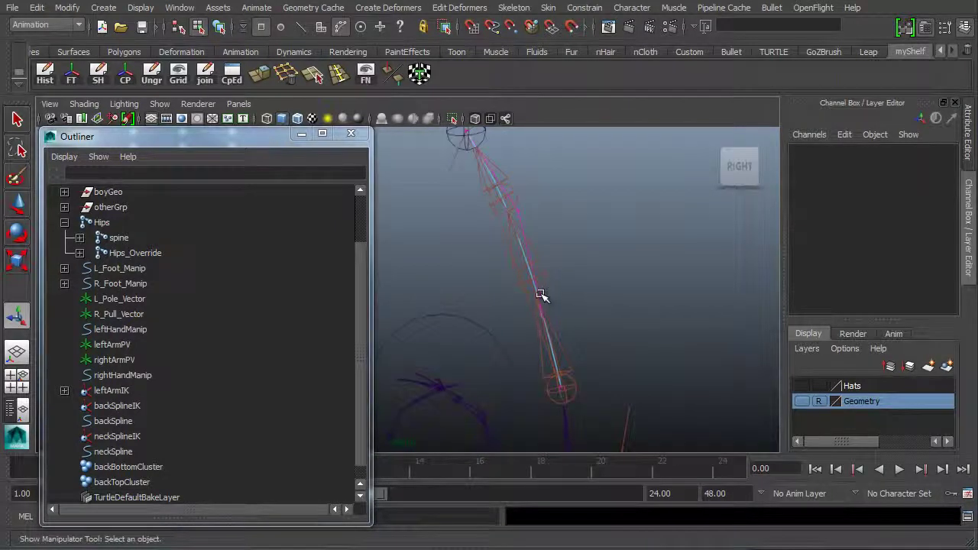
{"action": "left_click", "coordinate": [539, 295]}
{"action": "left_click_drag", "start_coordinate": [507, 373], "coordinate": [500, 374], "text": "alt"}
{"action": "middle_click_drag", "start_coordinate": [500, 353], "coordinate": [476, 332], "text": "alt"}
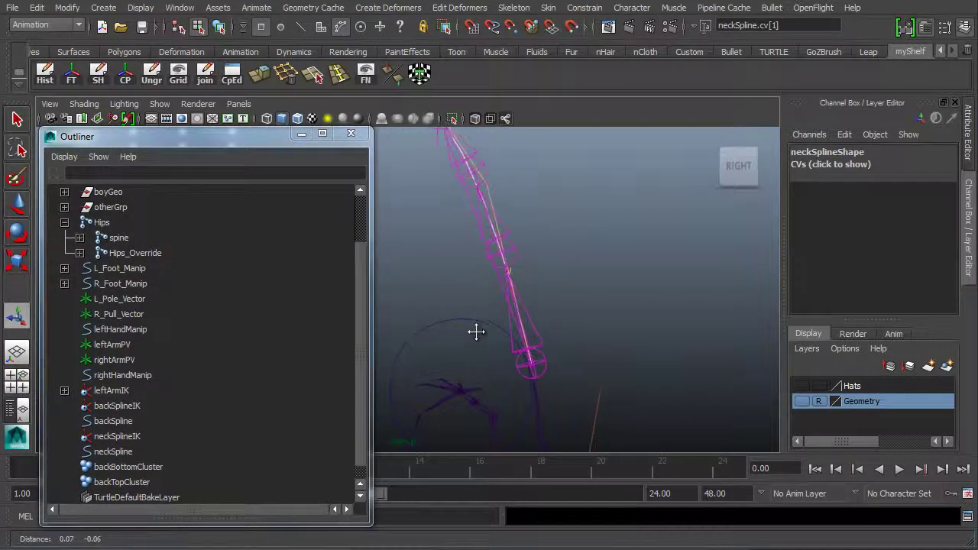
{"action": "key", "text": "Left"}
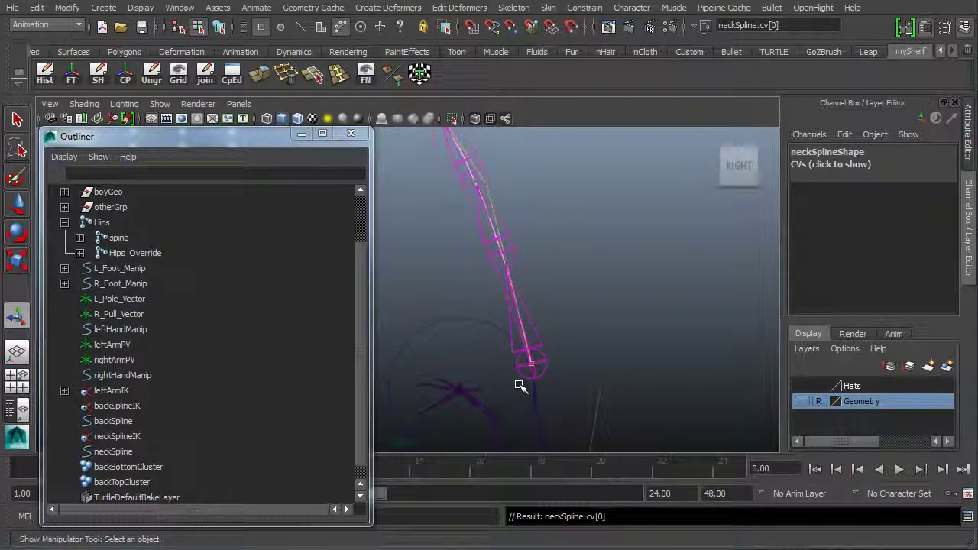
{"action": "left_click_drag", "start_coordinate": [519, 386], "coordinate": [583, 349], "text": "alt"}
{"action": "left_click", "coordinate": [557, 261], "text": "shift"}
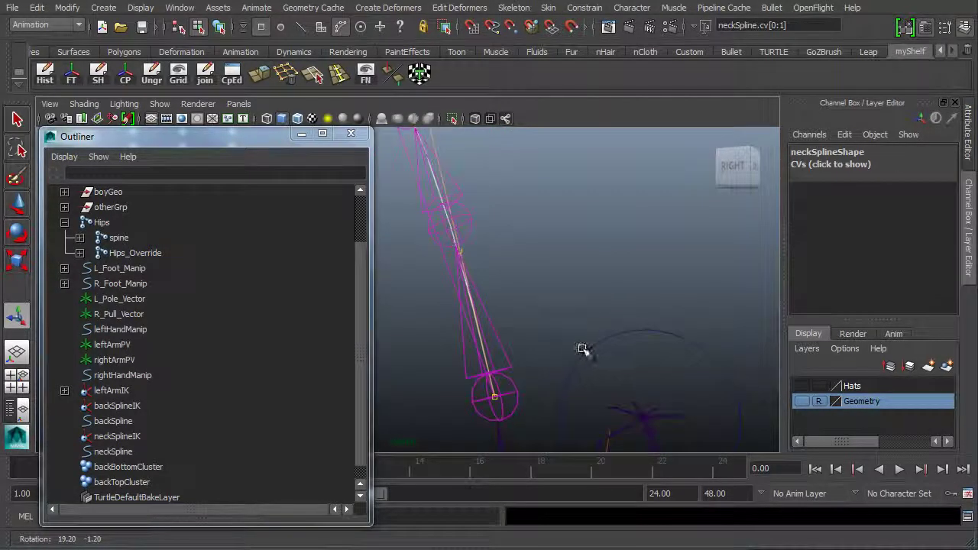
{"action": "left_click_drag", "start_coordinate": [438, 354], "coordinate": [592, 328], "text": "alt"}
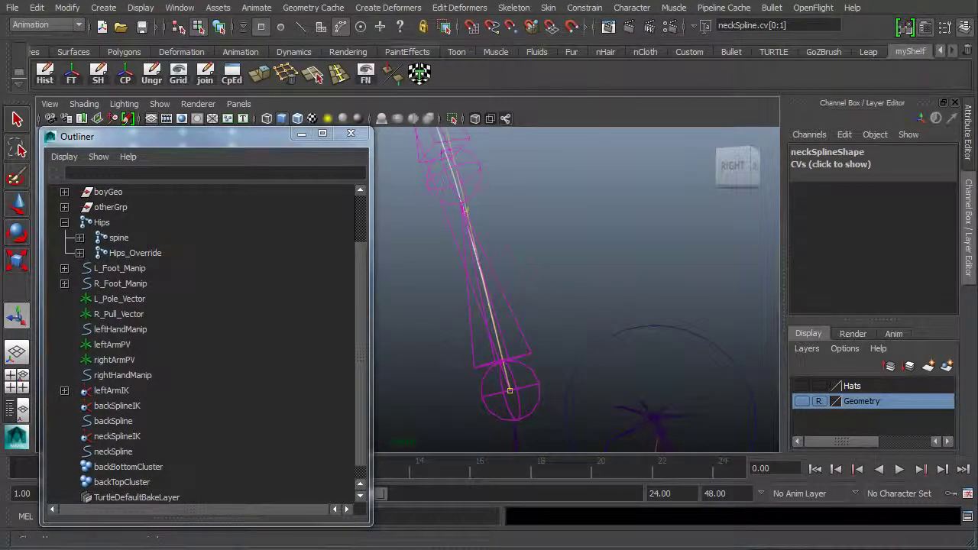
Create a cluster deformer on the two lowest neck control vertices and rename its handle to neckBottomCluster
{"action": "left_click", "coordinate": [378, 8]}
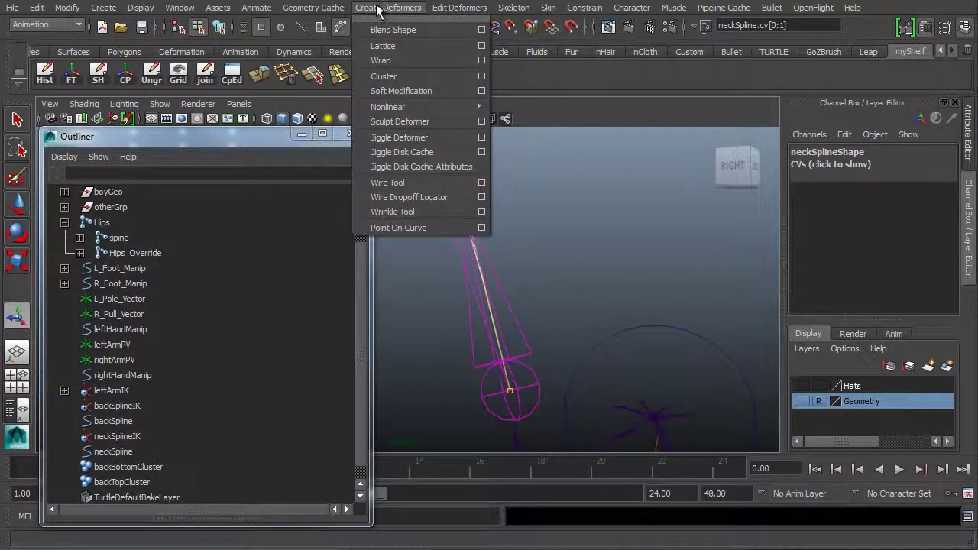
{"action": "left_click", "coordinate": [401, 77]}
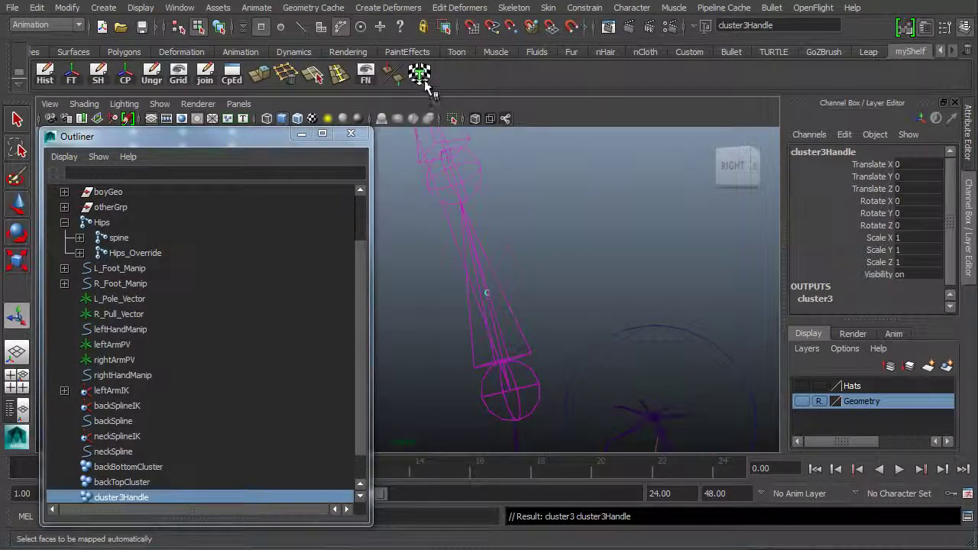
{"action": "double_click", "coordinate": [858, 151]}
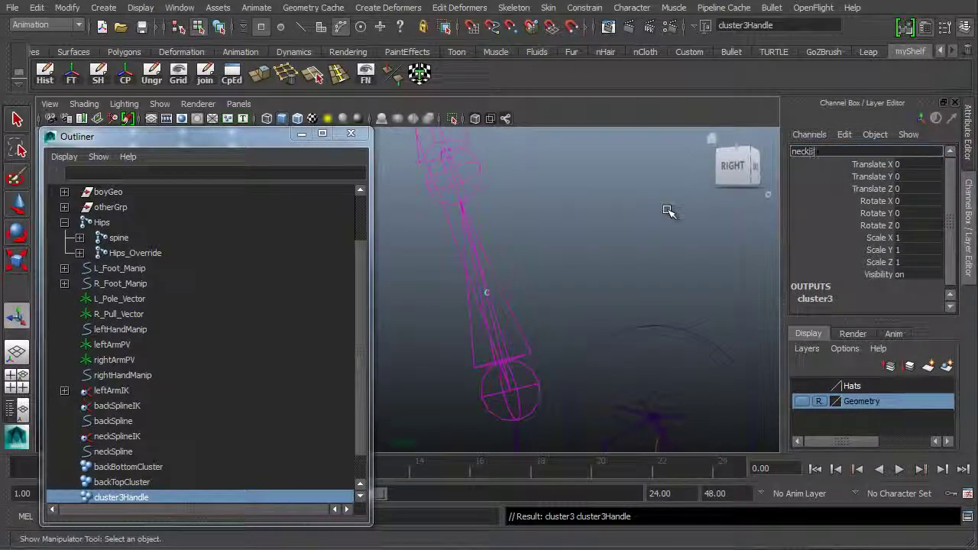
{"action": "type", "text": "neckBottomCluster"}
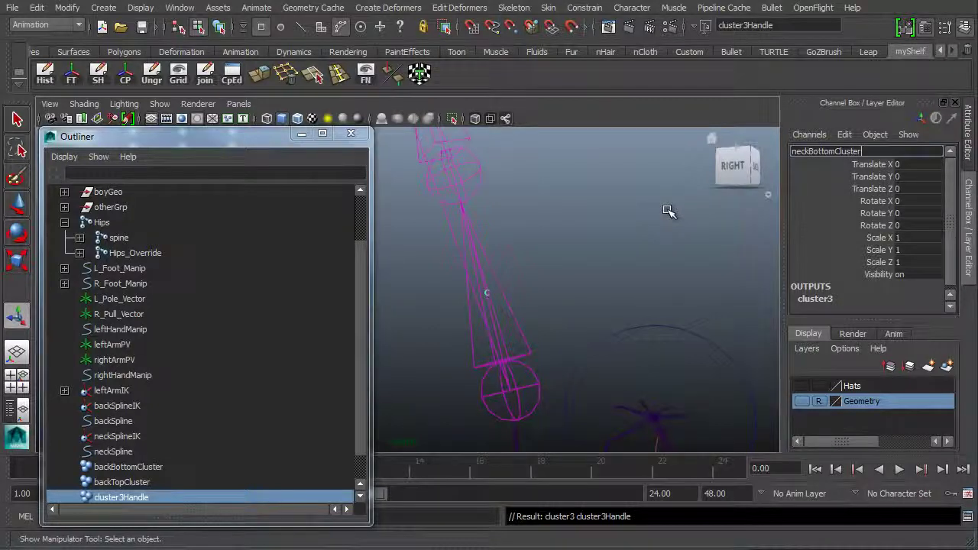
{"action": "key", "text": "Return"}
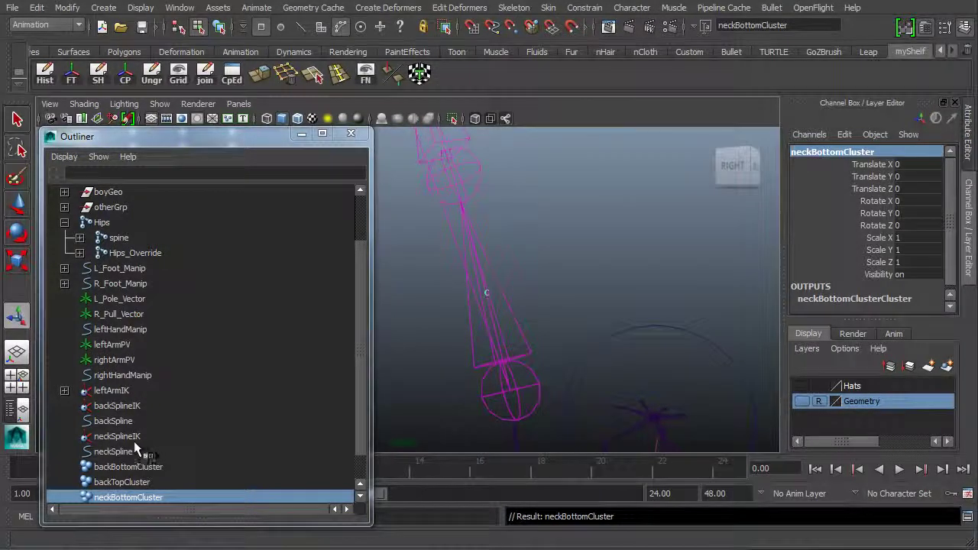
Reselect the neckSpline curve as an object and return to component selection to reach its remaining control vertices
{"action": "left_click", "coordinate": [109, 452]}
{"action": "left_click_drag", "start_coordinate": [675, 323], "coordinate": [585, 288], "text": "alt"}
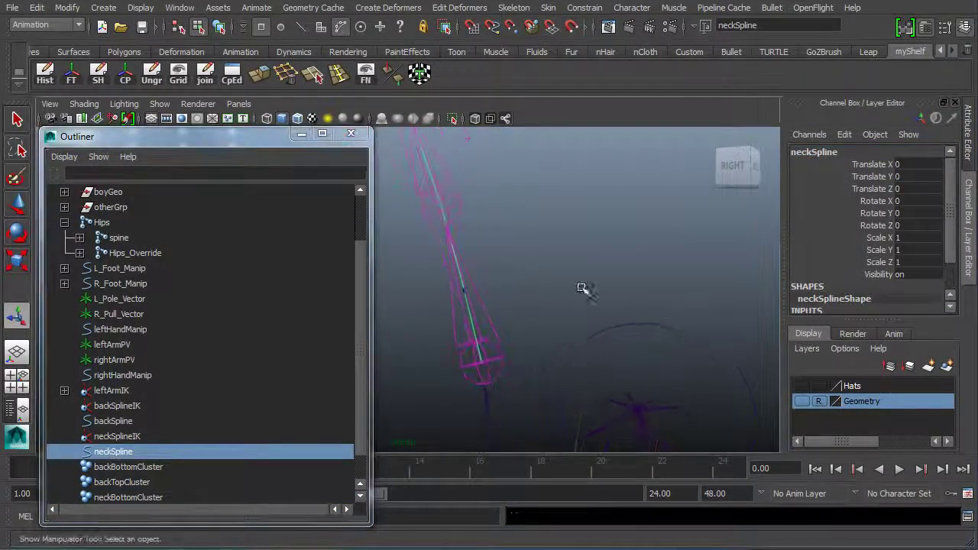
{"action": "middle_click_drag", "start_coordinate": [587, 229], "coordinate": [632, 317], "text": "alt"}
{"action": "right_click_drag", "start_coordinate": [632, 316], "coordinate": [601, 271], "text": "alt"}
{"action": "middle_click_drag", "start_coordinate": [601, 270], "coordinate": [617, 275], "text": "alt"}
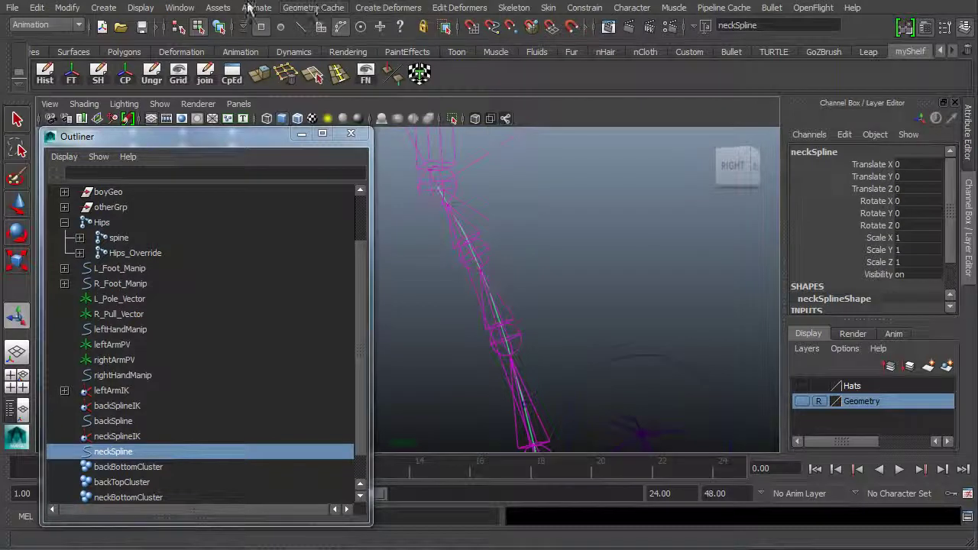
{"action": "left_click", "coordinate": [219, 28]}
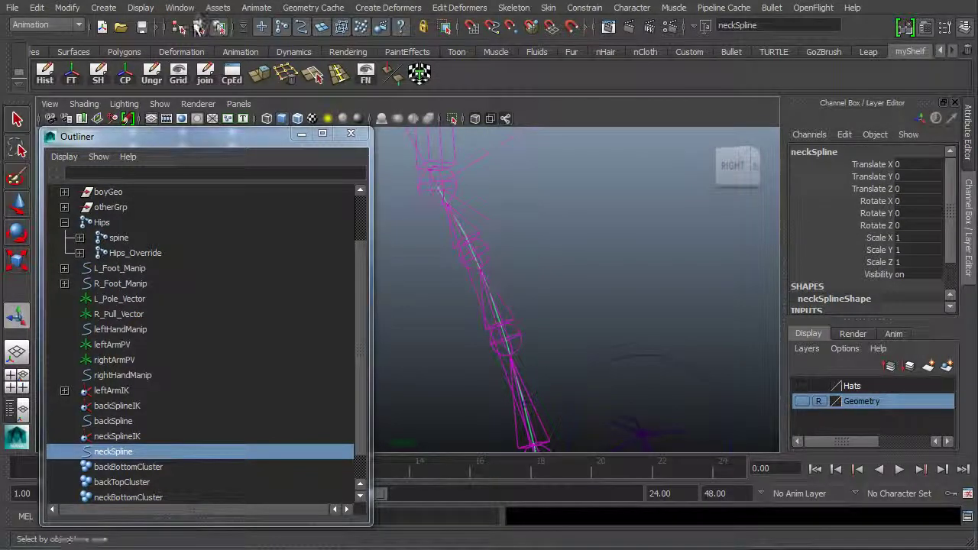
{"action": "left_click", "coordinate": [198, 28]}
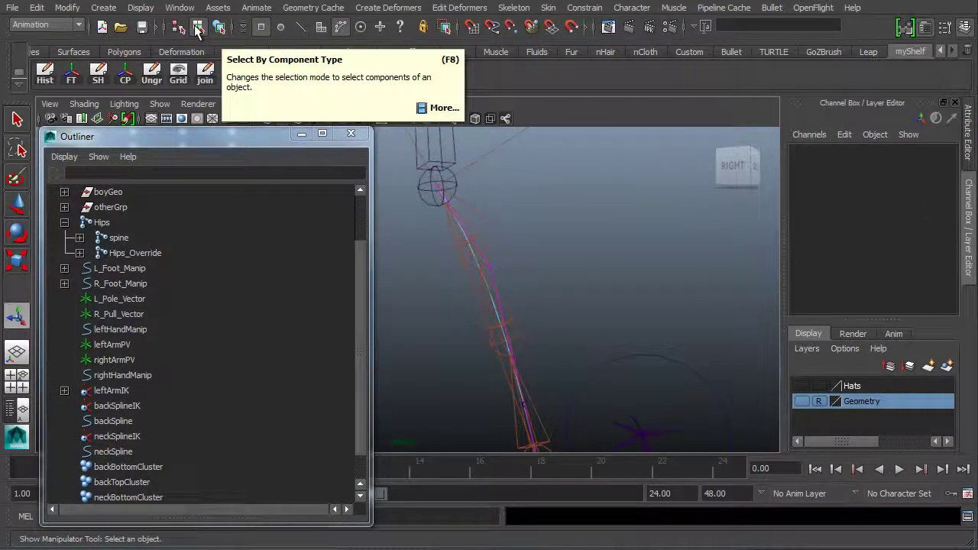
{"action": "key", "text": "F8"}
{"action": "left_click", "coordinate": [451, 209]}
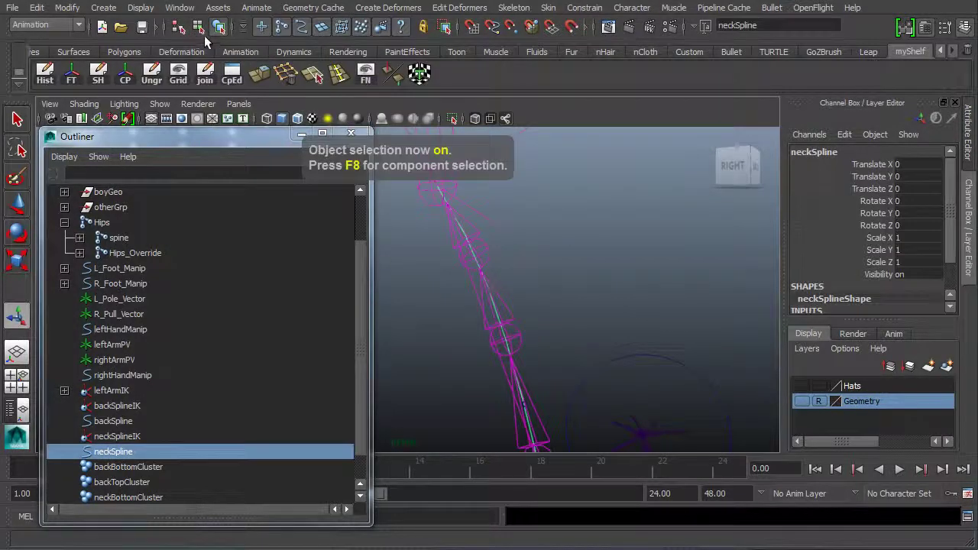
{"action": "key", "text": "F8"}
{"action": "key", "text": "F8"}
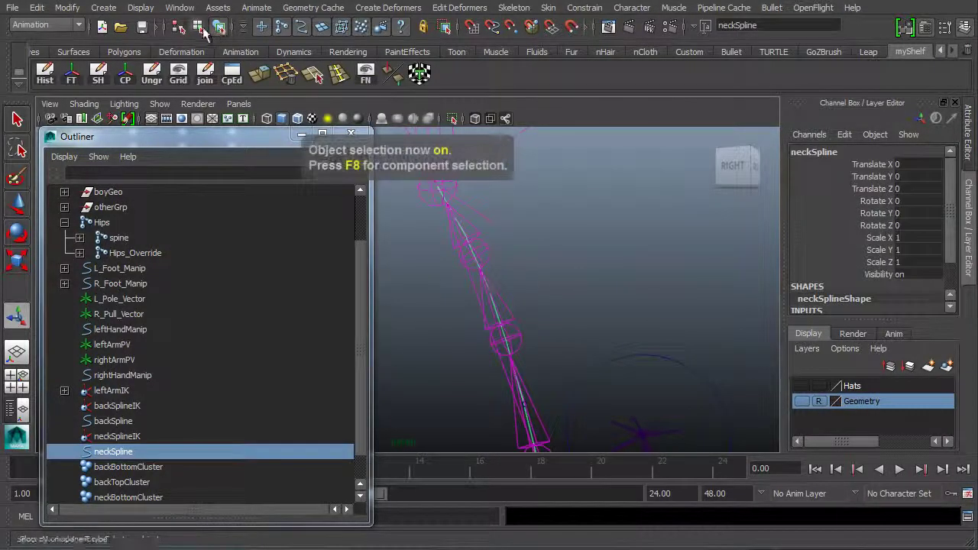
{"action": "key", "text": "F8"}
{"action": "key", "text": "F8"}
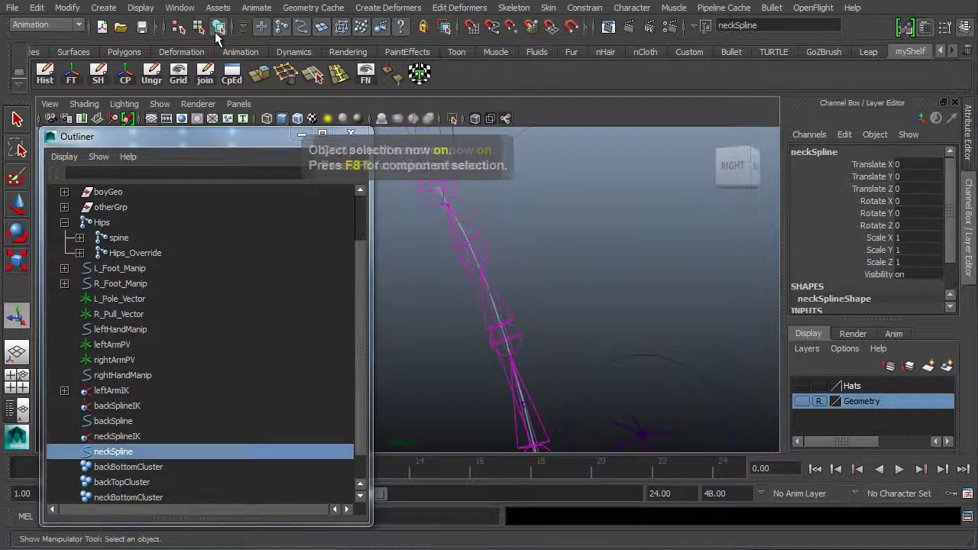
{"action": "key", "text": "F8"}
{"action": "key", "text": "F8"}
{"action": "key", "text": "F8"}
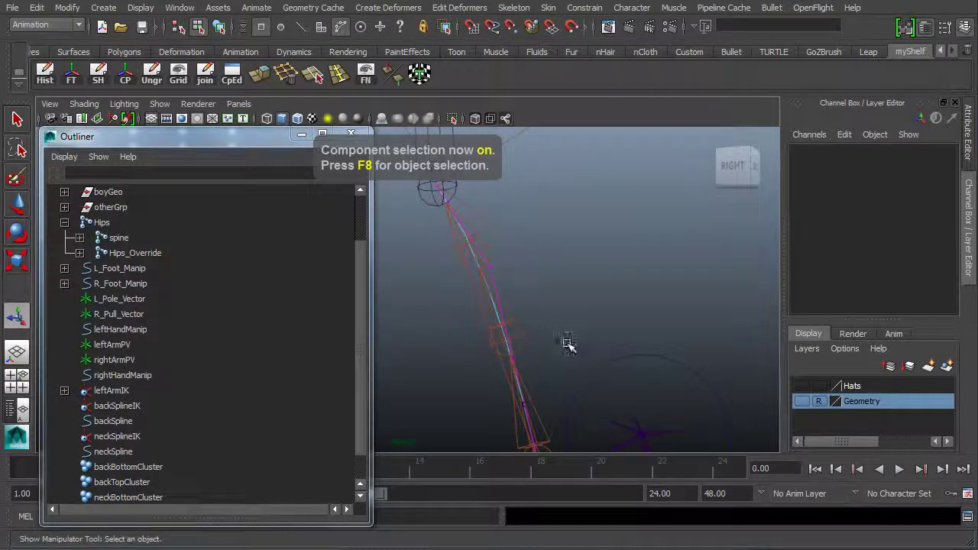
Select the two upper control vertices of the neck curve, neckSpline.cv[2:3]
{"action": "right_click_drag", "start_coordinate": [418, 260], "coordinate": [484, 254], "text": "alt"}
{"action": "left_click", "coordinate": [502, 263]}
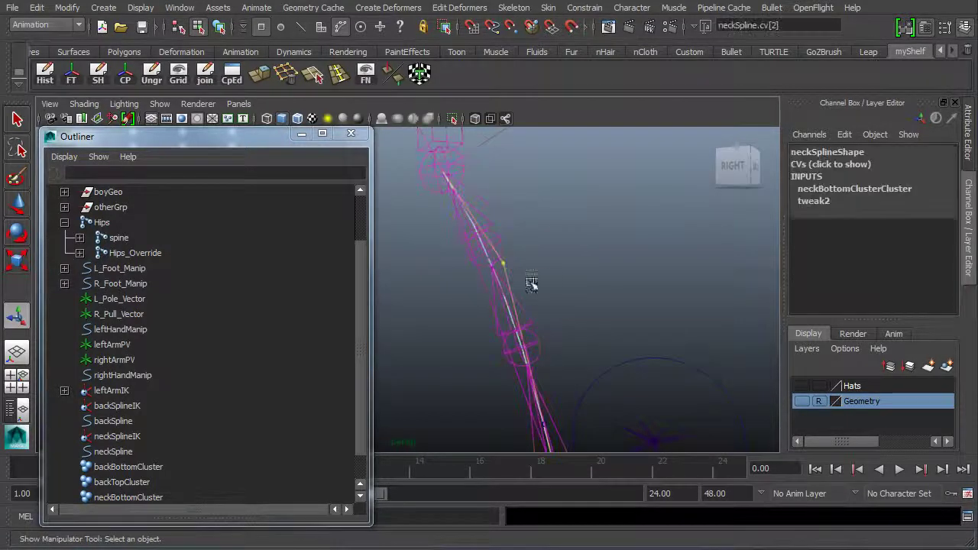
{"action": "left_click_drag", "start_coordinate": [532, 284], "coordinate": [517, 352], "text": "alt"}
{"action": "right_click_drag", "start_coordinate": [518, 352], "coordinate": [592, 349], "text": "alt"}
{"action": "middle_click_drag", "start_coordinate": [592, 350], "coordinate": [594, 366], "text": "alt"}
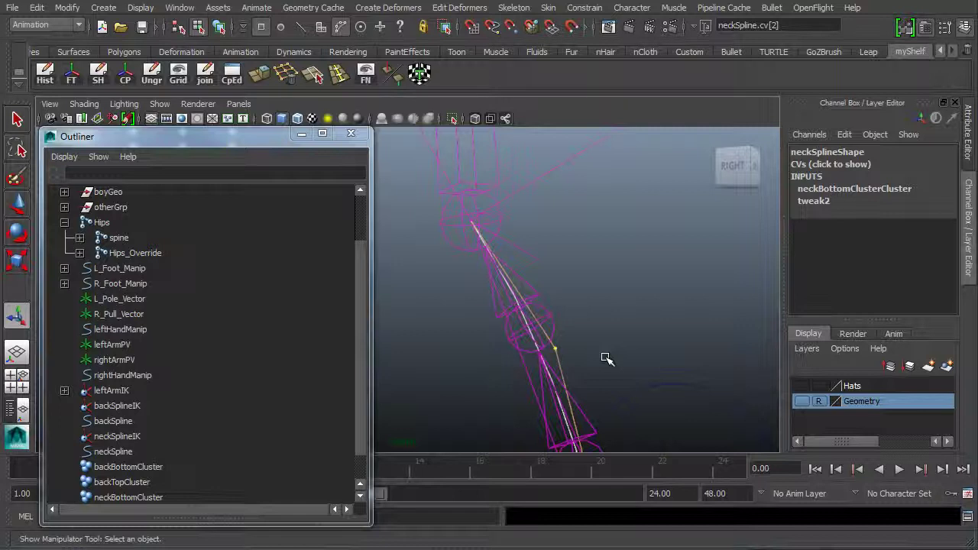
{"action": "key", "text": "Right"}
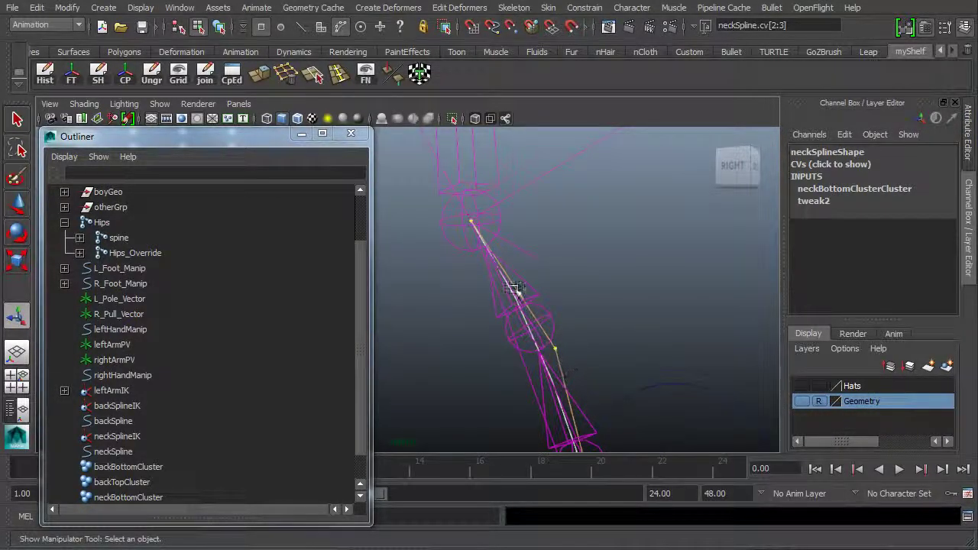
Create a cluster deformer on the two upper neck control vertices and rename its handle to neckTopCluster
{"action": "left_click_drag", "start_coordinate": [640, 350], "coordinate": [614, 339], "text": "alt"}
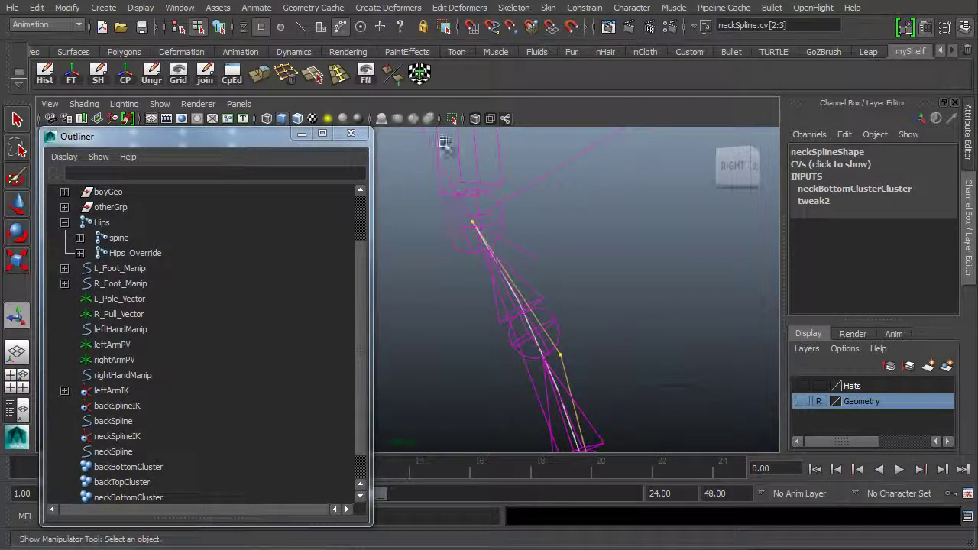
{"action": "left_click", "coordinate": [394, 8]}
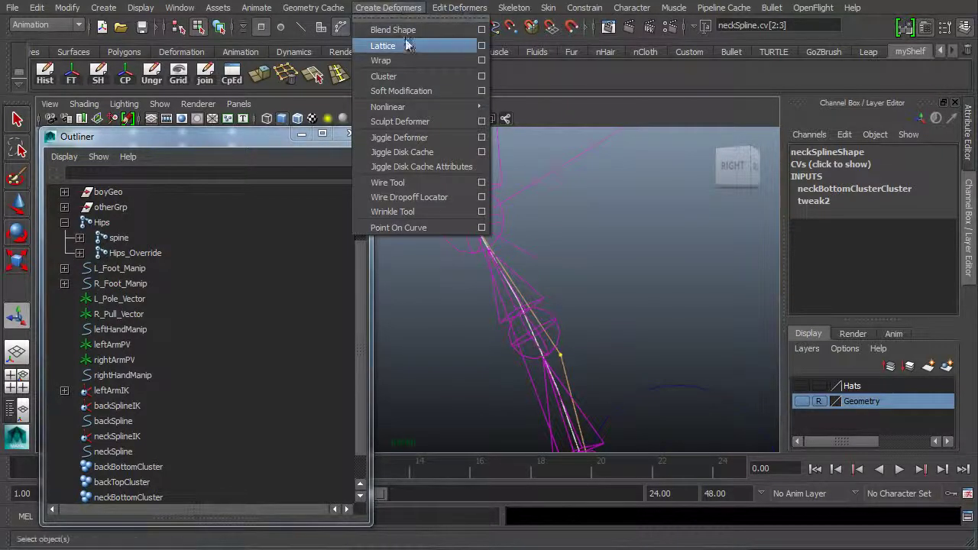
{"action": "left_click", "coordinate": [407, 76]}
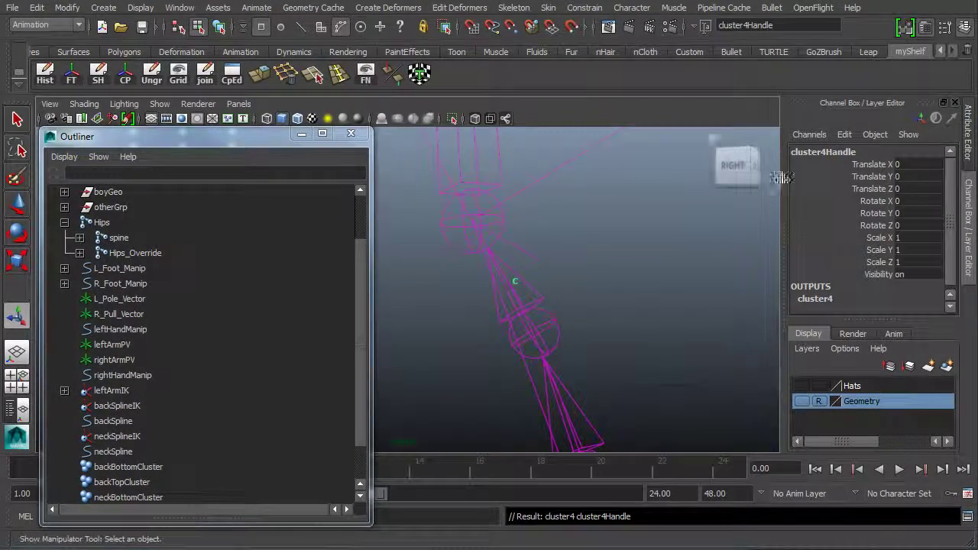
{"action": "left_click", "coordinate": [819, 152]}
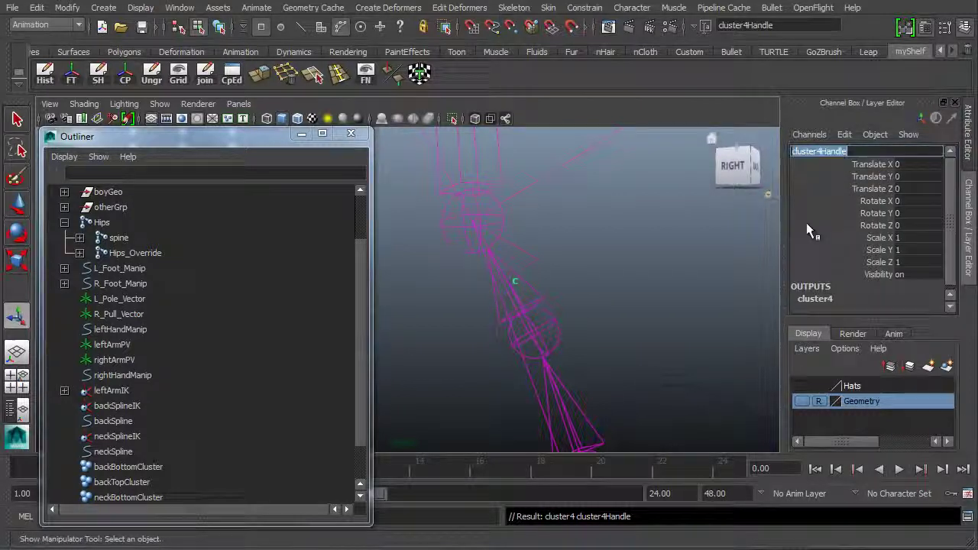
{"action": "type", "text": "neck"}
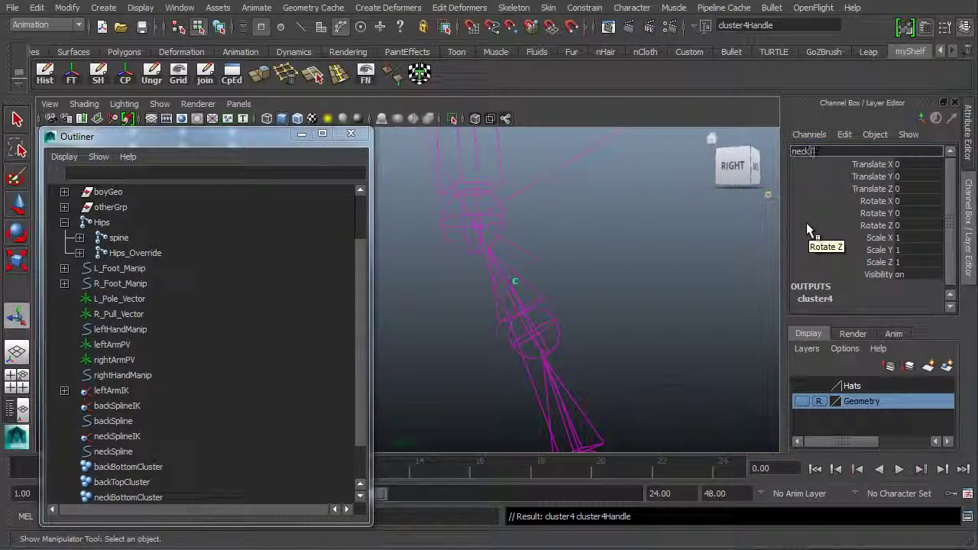
{"action": "type", "text": "TopCluster"}
{"action": "key", "text": "Return"}
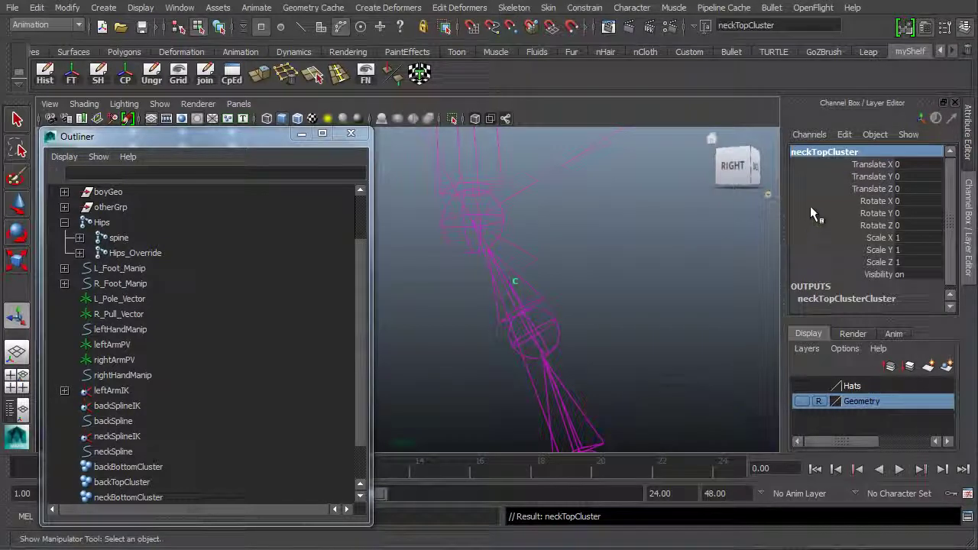
Try moving neckTopCluster, including along the Z axis, to test the neck's bending, and undo the test moves
{"action": "right_click_drag", "start_coordinate": [670, 291], "coordinate": [463, 337], "text": "alt"}
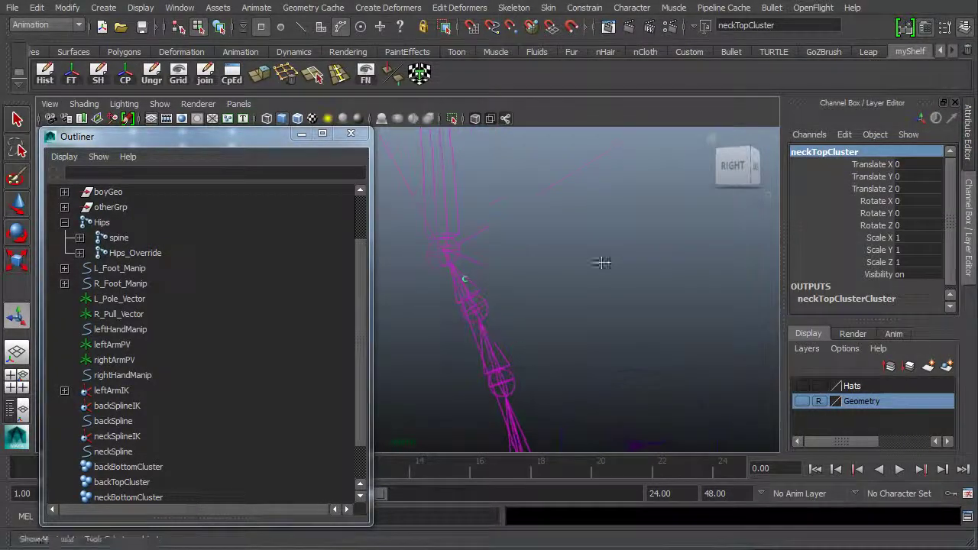
{"action": "middle_click_drag", "start_coordinate": [603, 262], "coordinate": [625, 197], "text": "alt"}
{"action": "left_click_drag", "start_coordinate": [359, 351], "coordinate": [358, 386]}
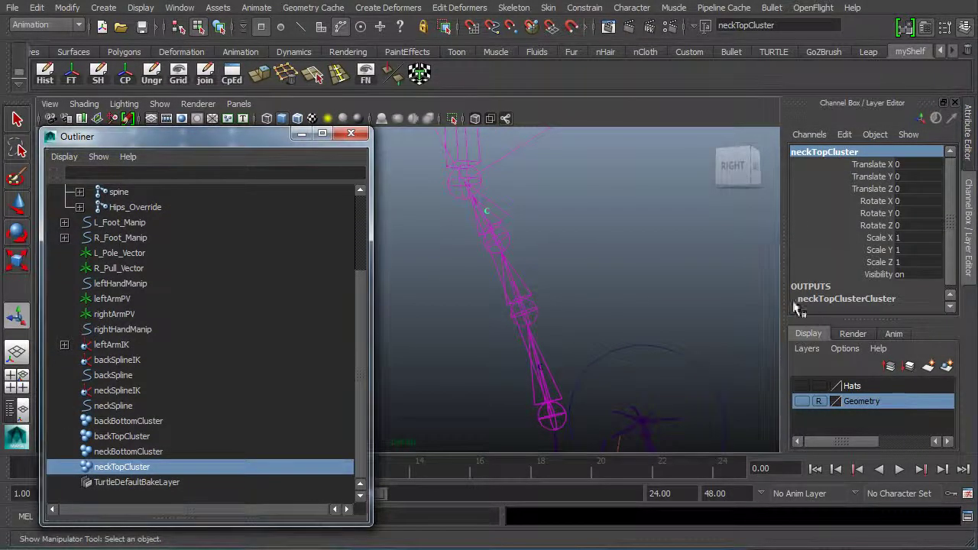
{"action": "right_click_drag", "start_coordinate": [602, 315], "coordinate": [502, 323], "text": "alt"}
{"action": "left_click_drag", "start_coordinate": [521, 312], "coordinate": [666, 341], "text": "alt"}
{"action": "right_click_drag", "start_coordinate": [665, 341], "coordinate": [608, 379], "text": "alt"}
{"action": "left_click_drag", "start_coordinate": [609, 380], "coordinate": [569, 306], "text": "alt"}
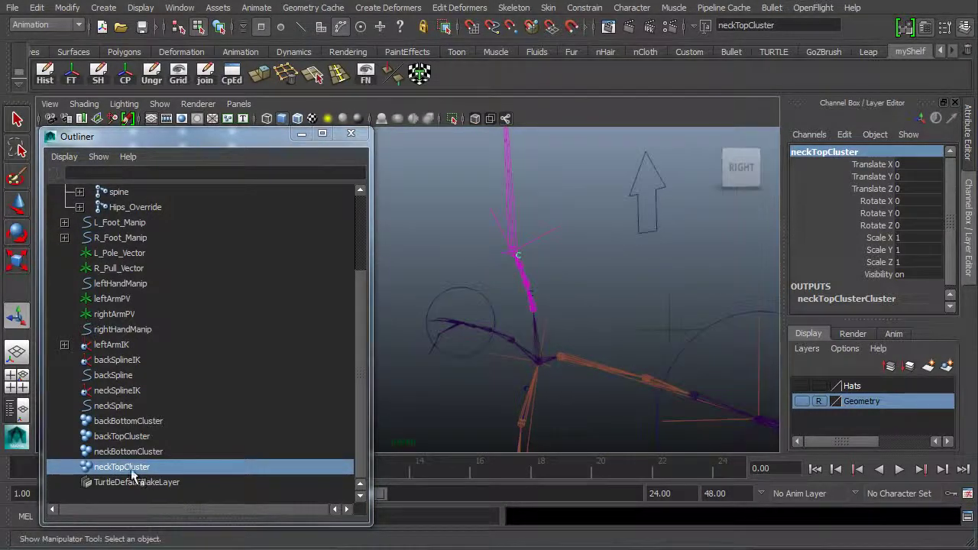
{"action": "key", "text": "w"}
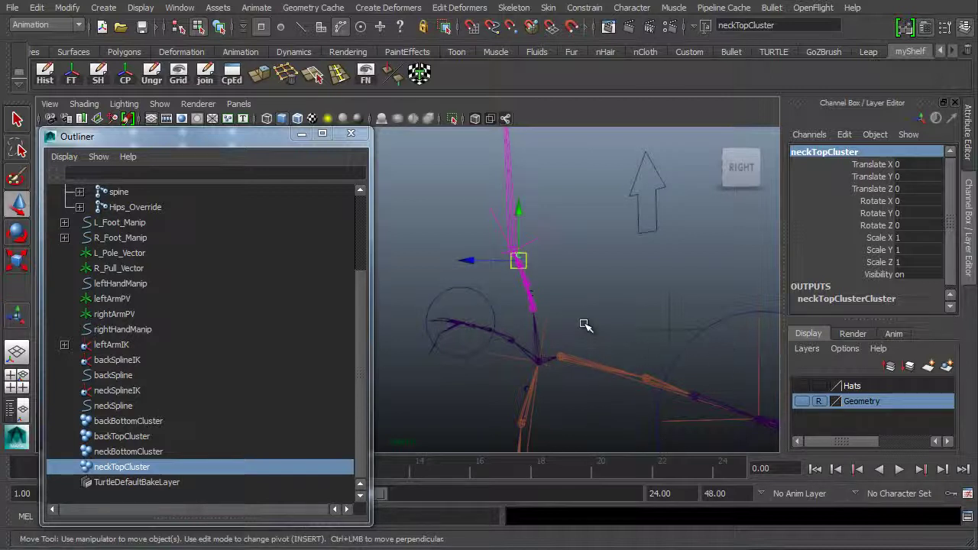
{"action": "left_click_drag", "start_coordinate": [459, 277], "coordinate": [506, 274], "text": "alt"}
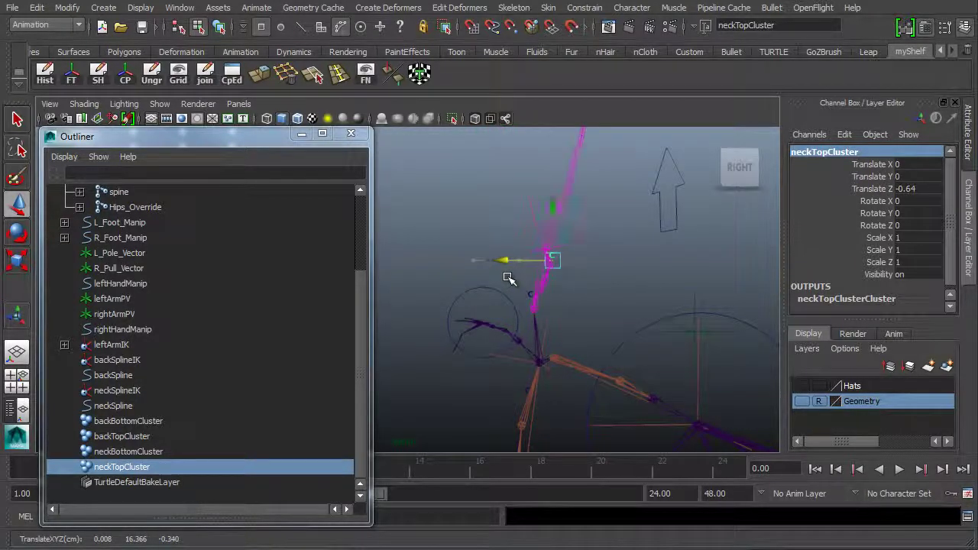
{"action": "key", "text": "ctrl+z"}
{"action": "left_click_drag", "start_coordinate": [527, 307], "coordinate": [572, 296], "text": "alt"}
{"action": "left_click_drag", "start_coordinate": [531, 258], "coordinate": [538, 279]}
{"action": "key", "text": "ctrl+z"}
Try rotating neckTopCluster to test how it drives the neck joints, and undo the test rotations
{"action": "left_click_drag", "start_coordinate": [618, 345], "coordinate": [465, 328], "text": "alt"}
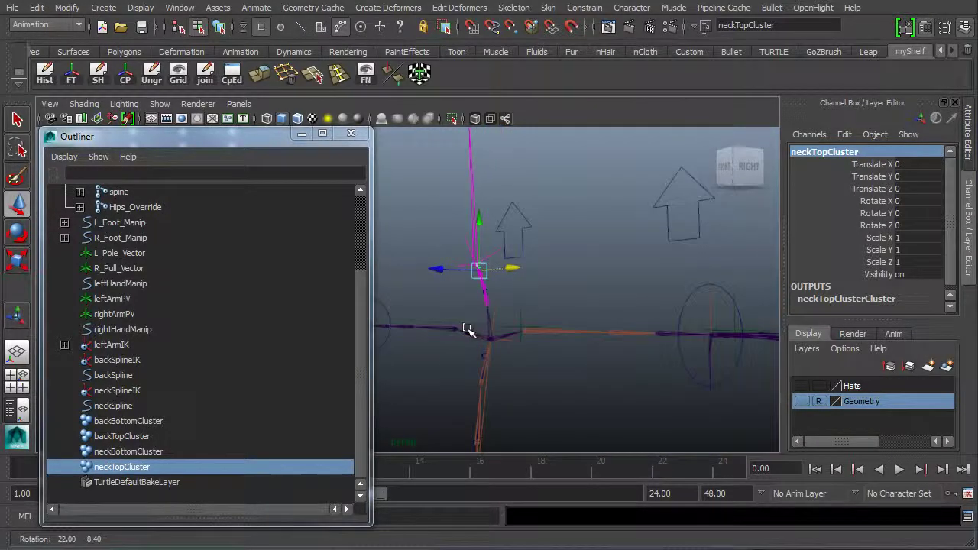
{"action": "key", "text": "e"}
{"action": "left_click_drag", "start_coordinate": [574, 339], "coordinate": [484, 403], "text": "alt"}
{"action": "key", "text": "ctrl+z"}
{"action": "middle_click_drag", "start_coordinate": [549, 398], "coordinate": [518, 290], "text": "alt"}
{"action": "middle_click_drag", "start_coordinate": [610, 414], "coordinate": [609, 363], "text": "alt"}
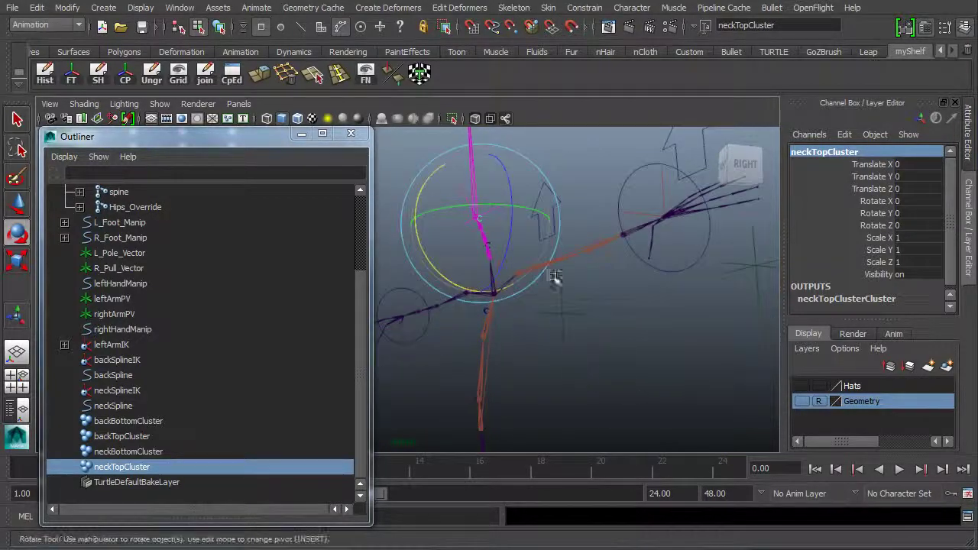
{"action": "left_click_drag", "start_coordinate": [503, 266], "coordinate": [520, 324], "text": "alt"}
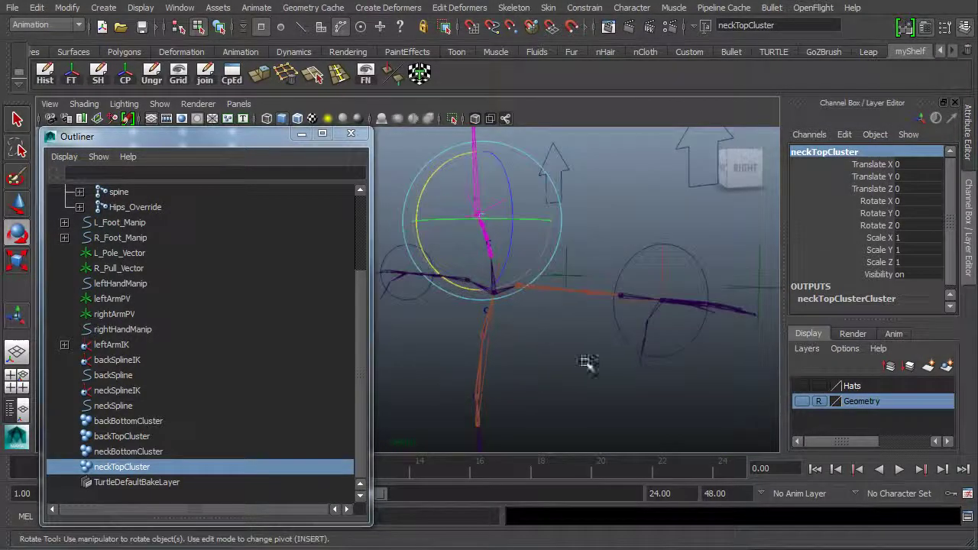
{"action": "key", "text": "ctrl+z"}
{"action": "key", "text": "ctrl+z"}
{"action": "key", "text": "ctrl+z"}
{"action": "key", "text": "ctrl+z"}
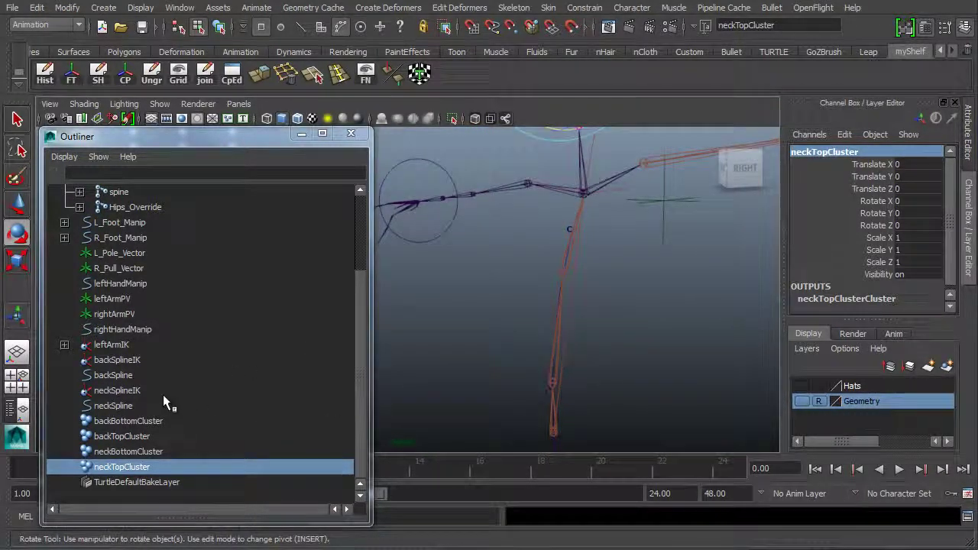
Select backTopCluster, try rotating it about -39 degrees around Z, and undo the rotation
{"action": "left_click", "coordinate": [123, 437]}
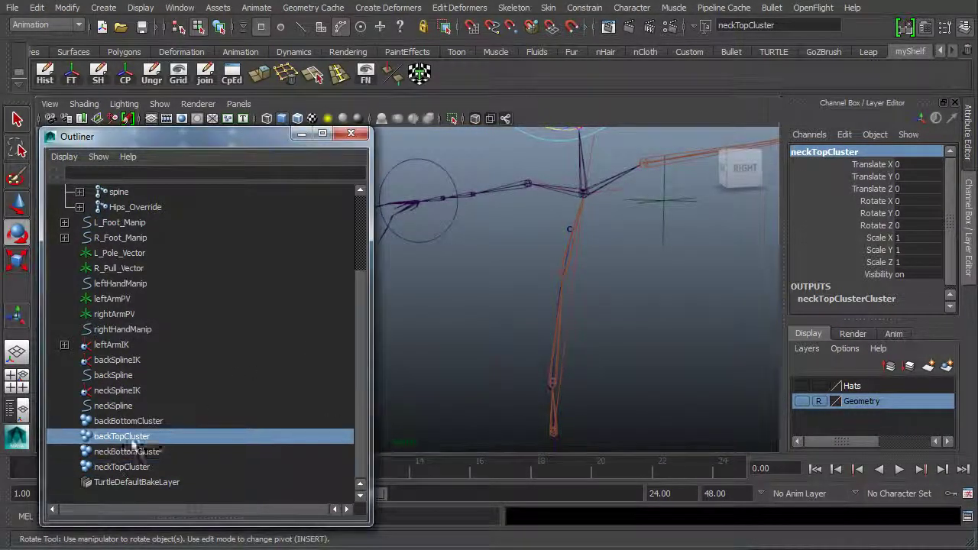
{"action": "left_click_drag", "start_coordinate": [517, 240], "coordinate": [709, 375], "text": "alt"}
{"action": "left_click_drag", "start_coordinate": [474, 272], "coordinate": [545, 331], "text": "alt"}
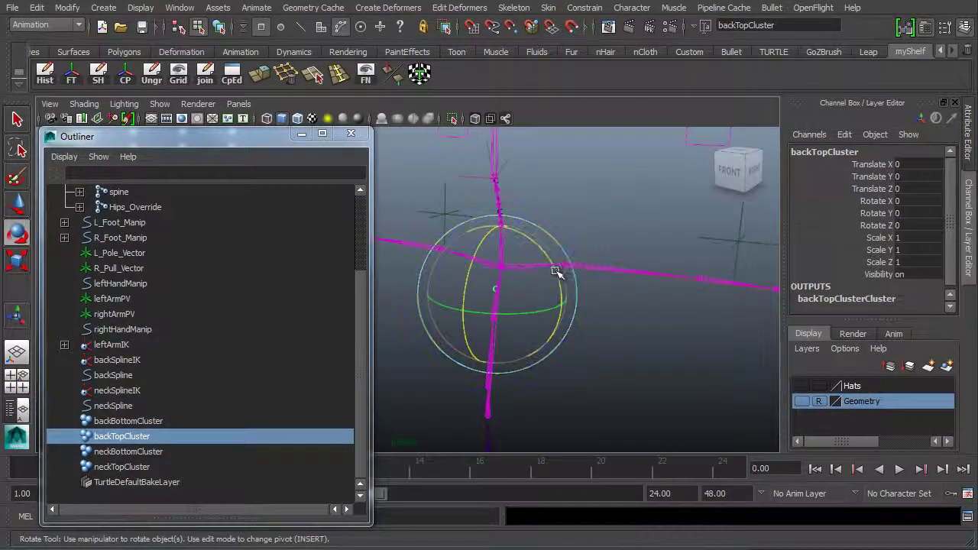
{"action": "left_click_drag", "start_coordinate": [559, 272], "coordinate": [514, 312]}
{"action": "key", "text": "ctrl+z"}
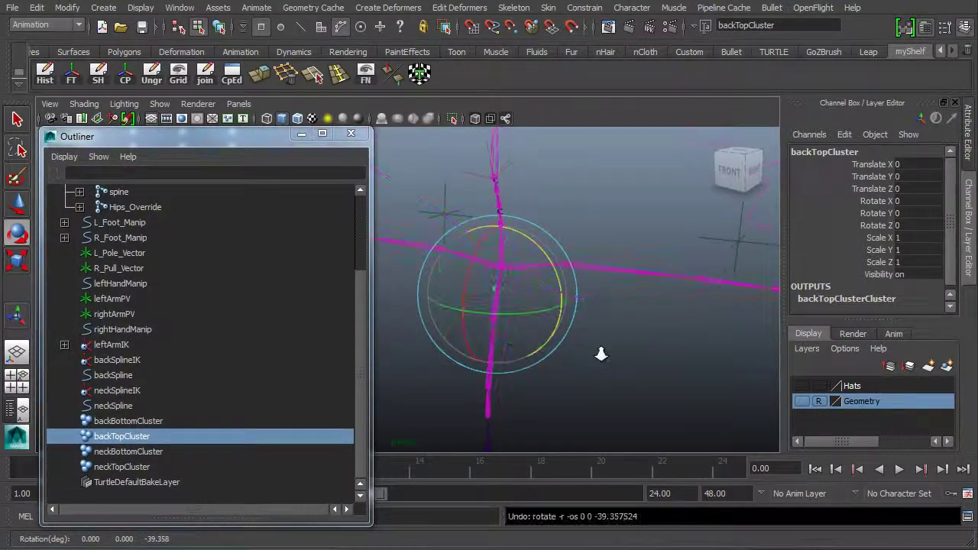
{"action": "left_click_drag", "start_coordinate": [601, 354], "coordinate": [477, 267], "text": "alt"}
{"action": "middle_click_drag", "start_coordinate": [494, 316], "coordinate": [555, 299], "text": "alt"}
{"action": "left_click_drag", "start_coordinate": [556, 299], "coordinate": [395, 275], "text": "alt"}
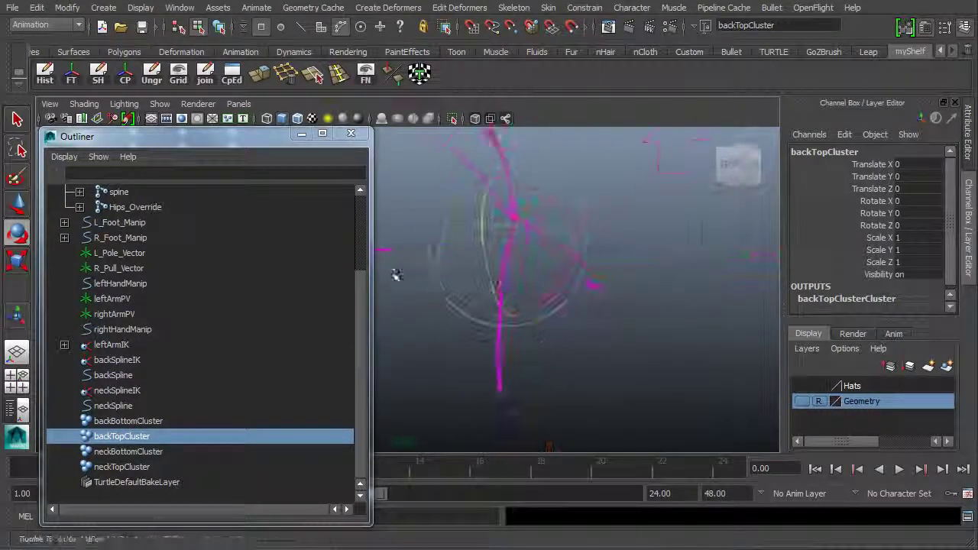
Try rotating backTopCluster about 68 degrees around X to test how it bends the spine, and undo the test rotations
{"action": "middle_click_drag", "start_coordinate": [402, 273], "coordinate": [485, 313], "text": "alt"}
{"action": "left_click_drag", "start_coordinate": [509, 278], "coordinate": [478, 380]}
{"action": "key", "text": "ctrl+z"}
{"action": "key", "text": "ctrl+z"}
{"action": "key", "text": "ctrl+z"}
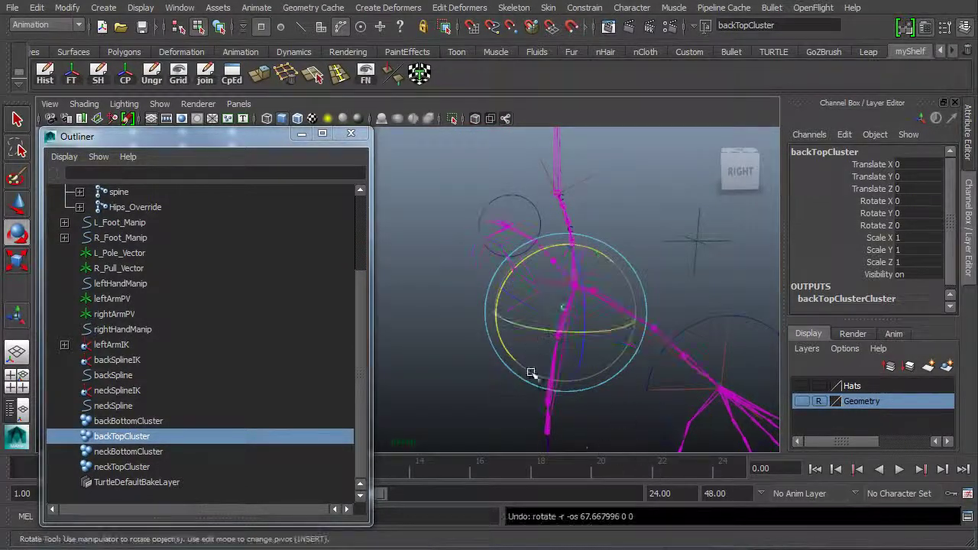
{"action": "key", "text": "ctrl+z"}
{"action": "key", "text": "ctrl+z"}
{"action": "key", "text": "ctrl+z"}
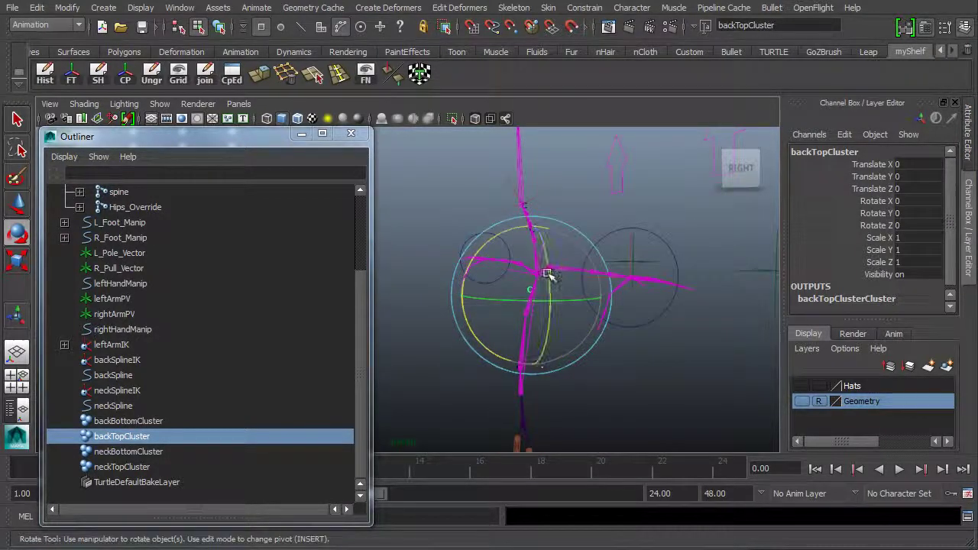
Select neckBottomCluster and examine the base of the neck and the upper spine joint beneath it from several angles
{"action": "left_click_drag", "start_coordinate": [578, 332], "coordinate": [640, 267], "text": "alt"}
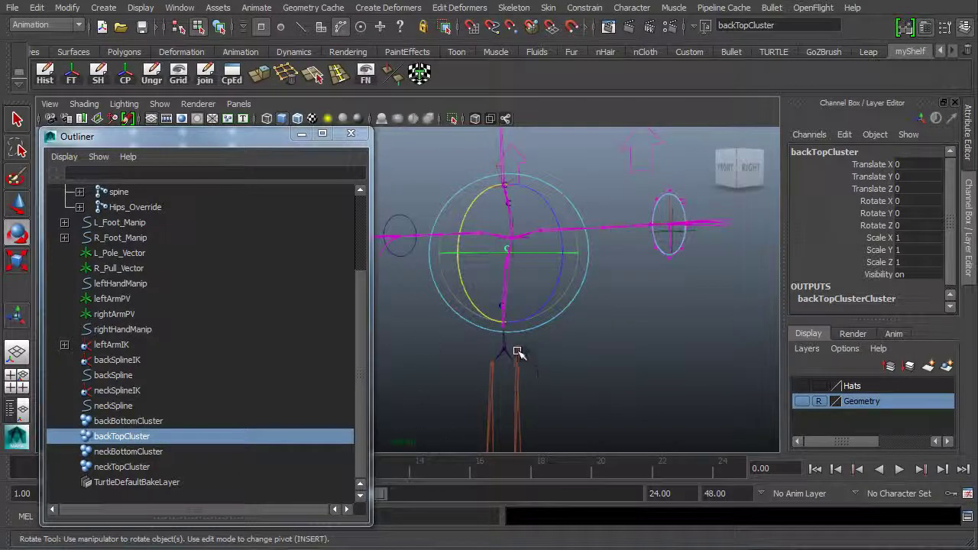
{"action": "left_click_drag", "start_coordinate": [510, 158], "coordinate": [528, 275], "text": "alt"}
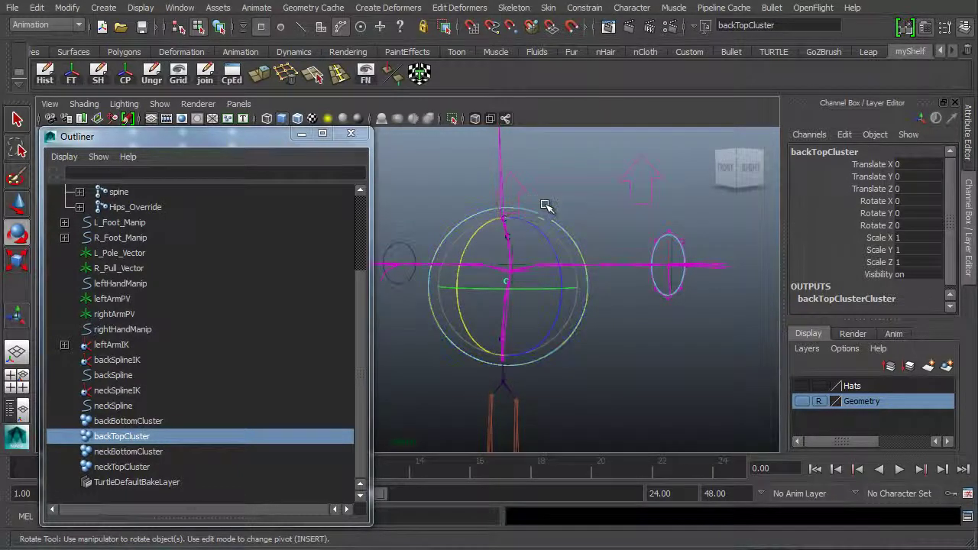
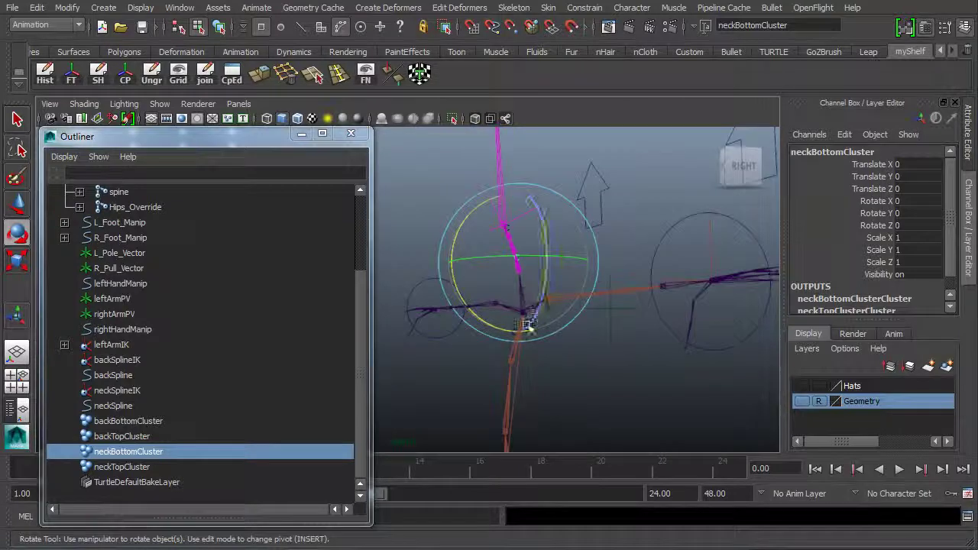
{"action": "left_click_drag", "start_coordinate": [526, 327], "coordinate": [655, 360], "text": "alt"}
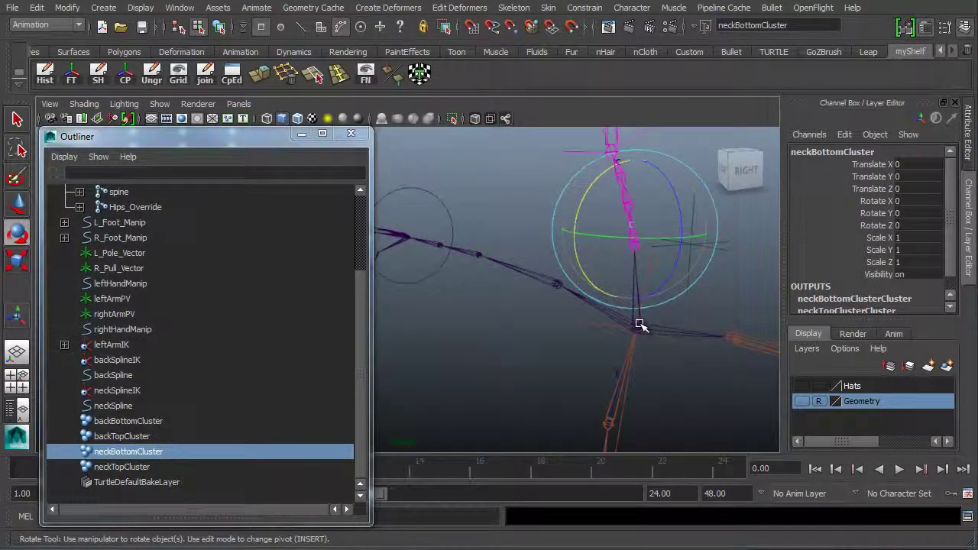
{"action": "left_click_drag", "start_coordinate": [618, 331], "coordinate": [496, 286], "text": "alt"}
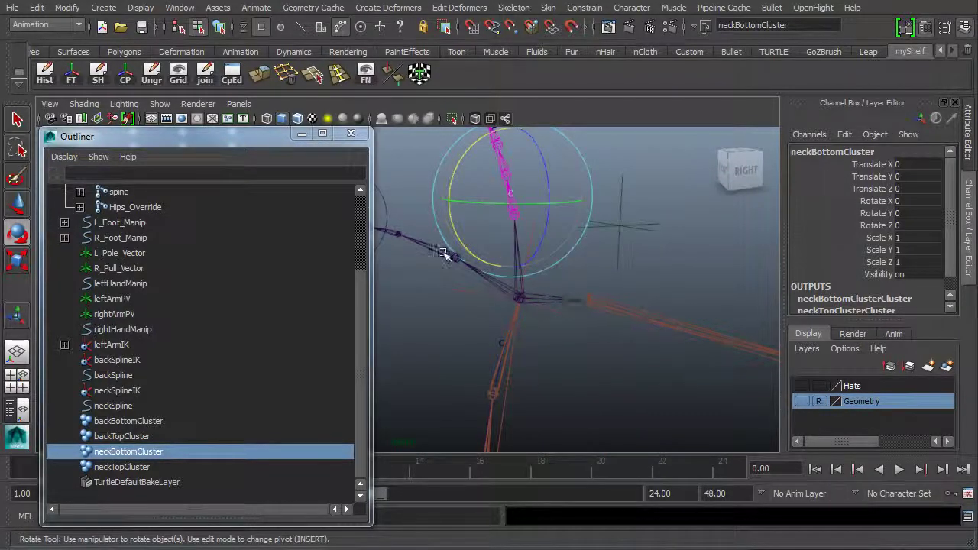
{"action": "left_click_drag", "start_coordinate": [443, 253], "coordinate": [539, 338], "text": "alt"}
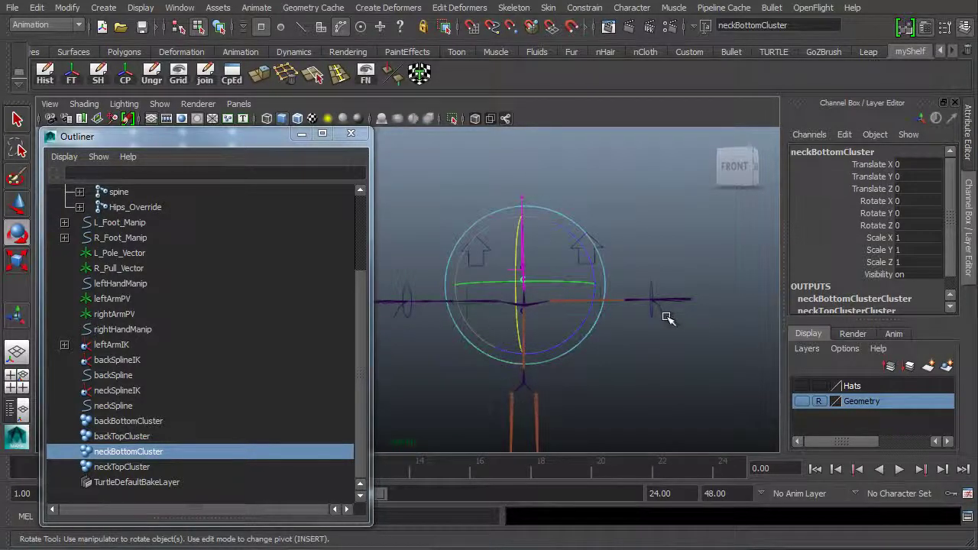
{"action": "left_click_drag", "start_coordinate": [595, 374], "coordinate": [528, 313], "text": "alt"}
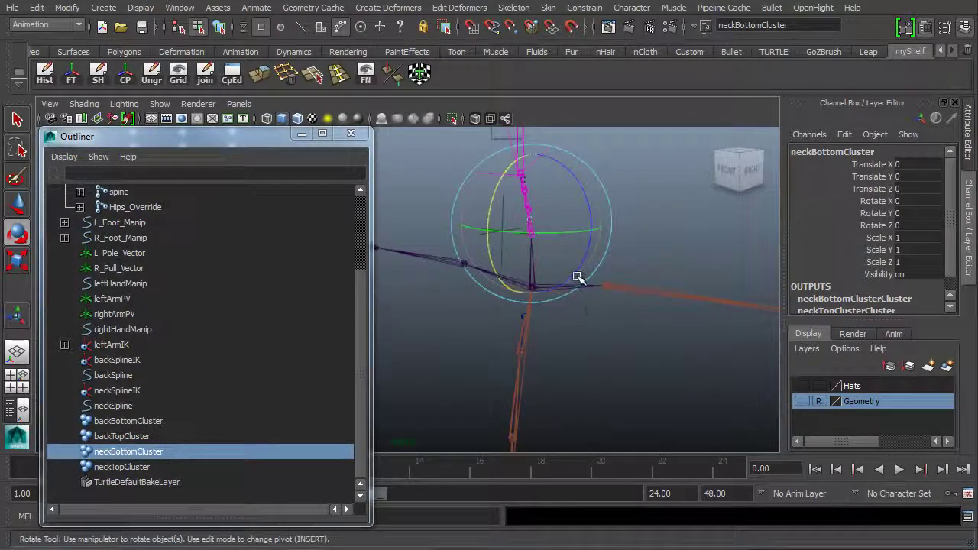
{"action": "right_click_drag", "start_coordinate": [518, 336], "coordinate": [718, 294], "text": "alt"}
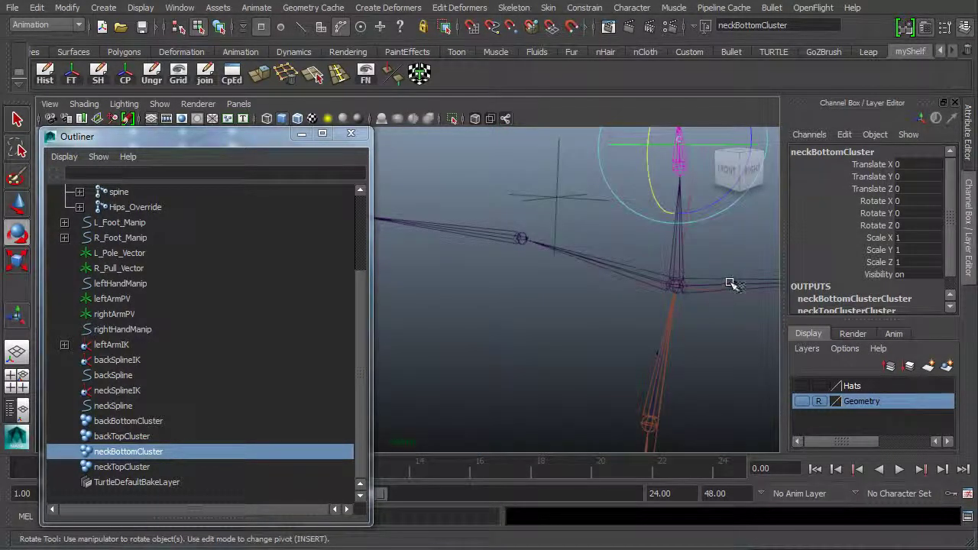
{"action": "middle_click_drag", "start_coordinate": [687, 283], "coordinate": [606, 243], "text": "alt"}
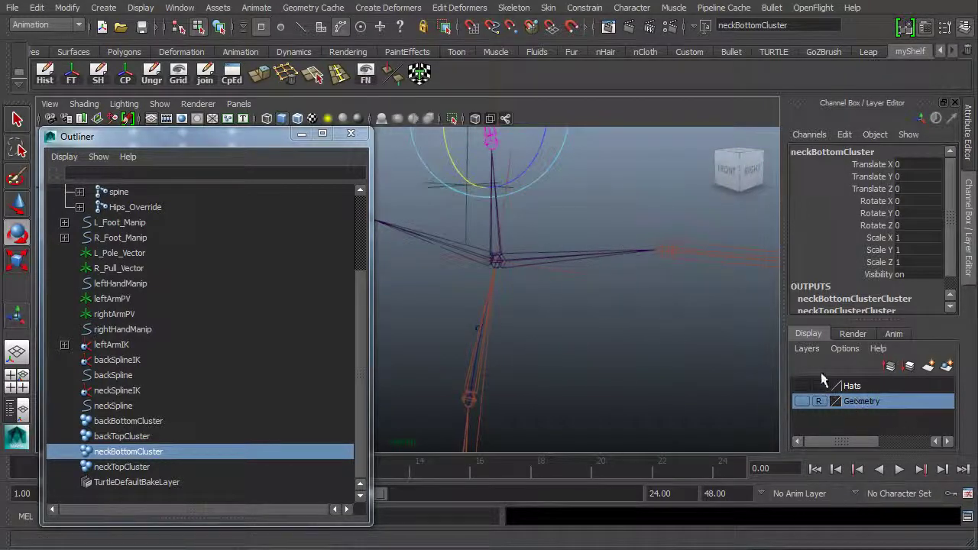
Switch to selection by object type, add the spine5 joint to the selected neckBottomCluster, and parent the cluster to that joint
{"action": "left_click", "coordinate": [218, 28]}
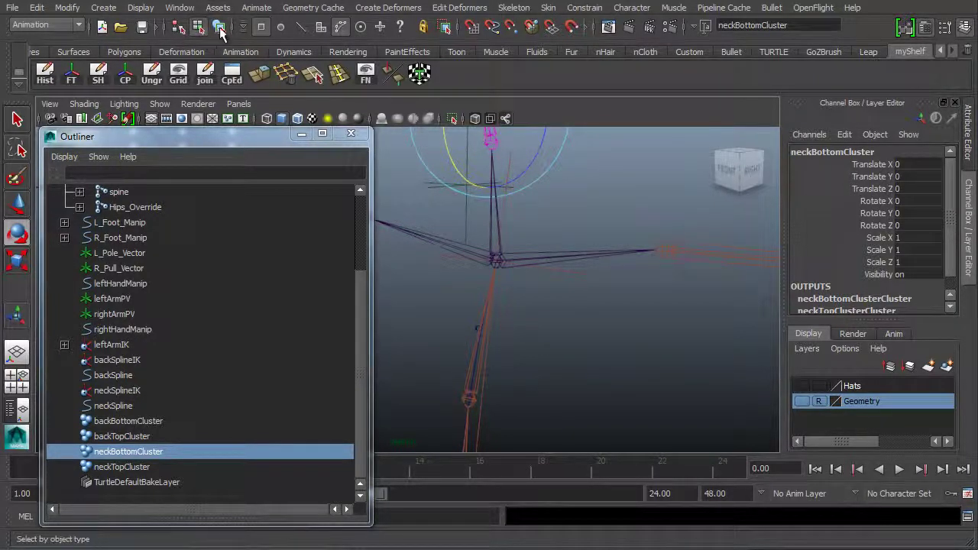
{"action": "left_click", "coordinate": [604, 249]}
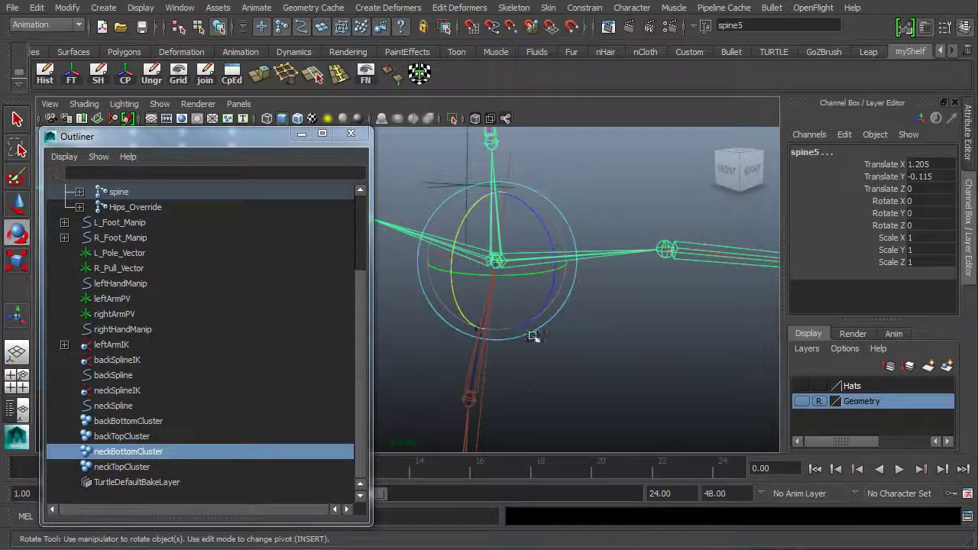
{"action": "left_click_drag", "start_coordinate": [609, 349], "coordinate": [652, 324], "text": "alt"}
{"action": "right_click_drag", "start_coordinate": [652, 323], "coordinate": [488, 327], "text": "alt"}
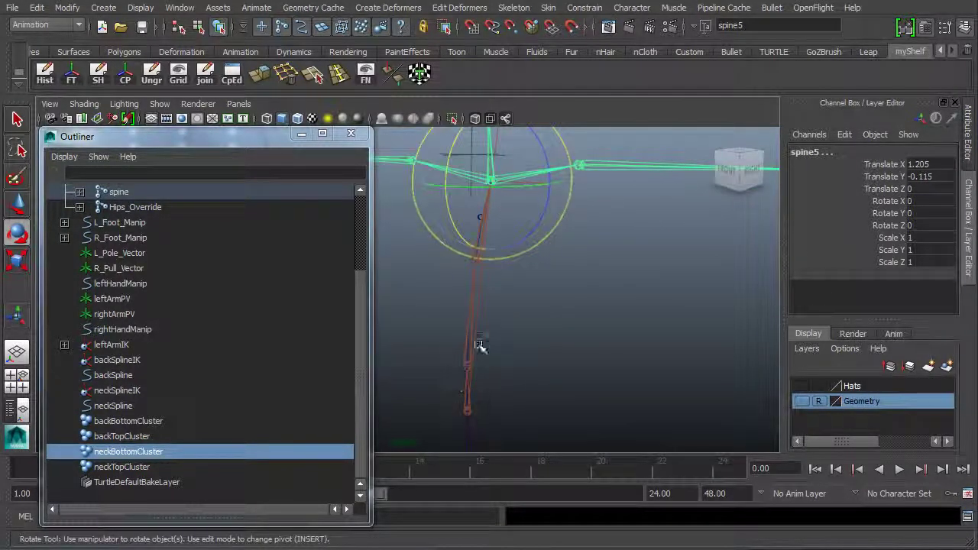
{"action": "left_click_drag", "start_coordinate": [529, 265], "coordinate": [663, 333], "text": "alt"}
{"action": "middle_click_drag", "start_coordinate": [664, 333], "coordinate": [573, 331], "text": "alt"}
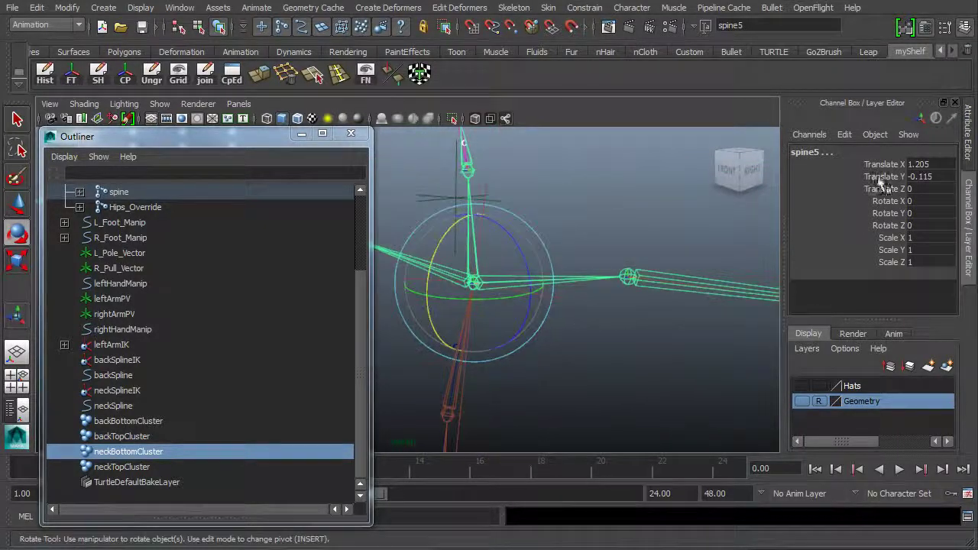
{"action": "right_click_drag", "start_coordinate": [491, 341], "coordinate": [526, 333], "text": "alt"}
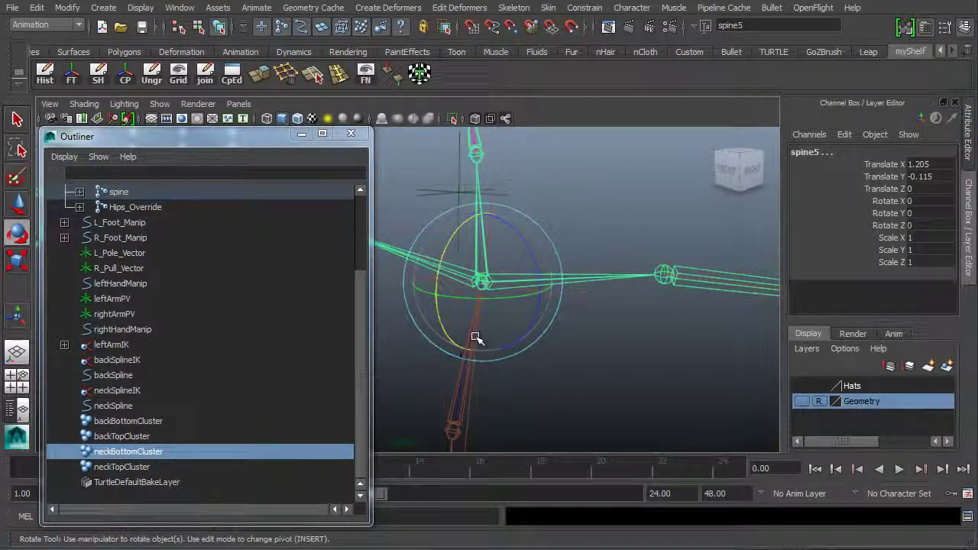
{"action": "left_click", "coordinate": [37, 9]}
{"action": "left_click", "coordinate": [58, 448]}
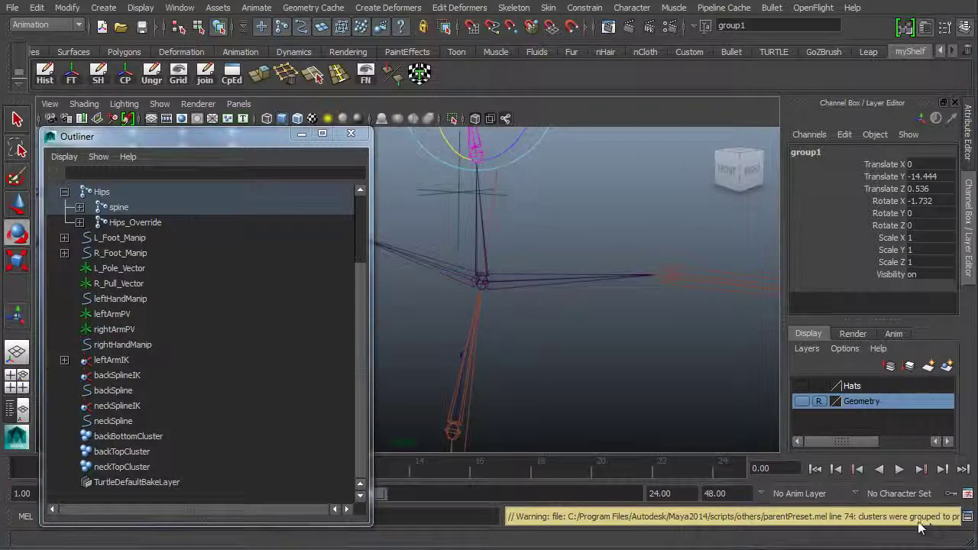
Rename the group created around the parented neck cluster to neckBottomClusterGrp and reveal it under spine5 in the Outliner
{"action": "middle_click_drag", "start_coordinate": [625, 308], "coordinate": [578, 321], "text": "alt"}
{"action": "right_click_drag", "start_coordinate": [578, 321], "coordinate": [498, 338], "text": "alt"}
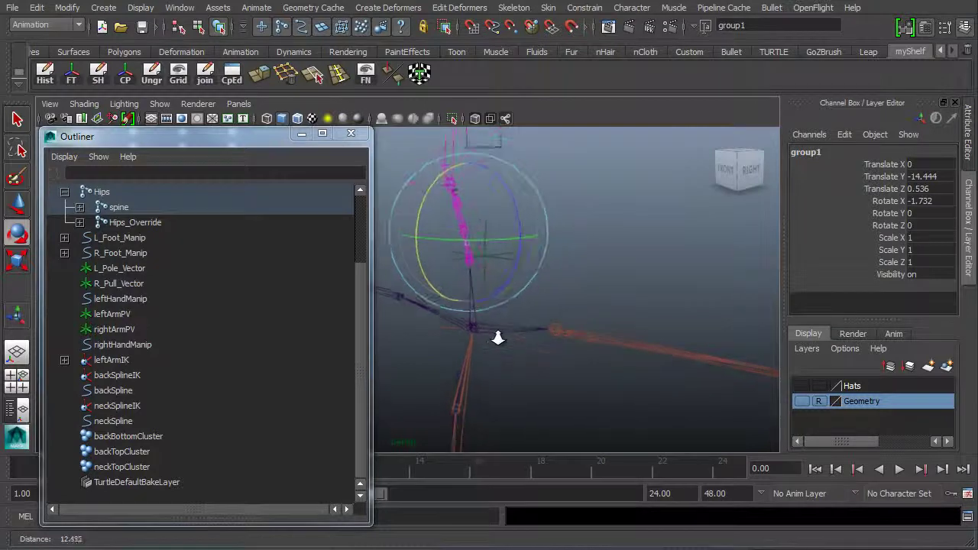
{"action": "middle_click_drag", "start_coordinate": [545, 283], "coordinate": [572, 338], "text": "alt"}
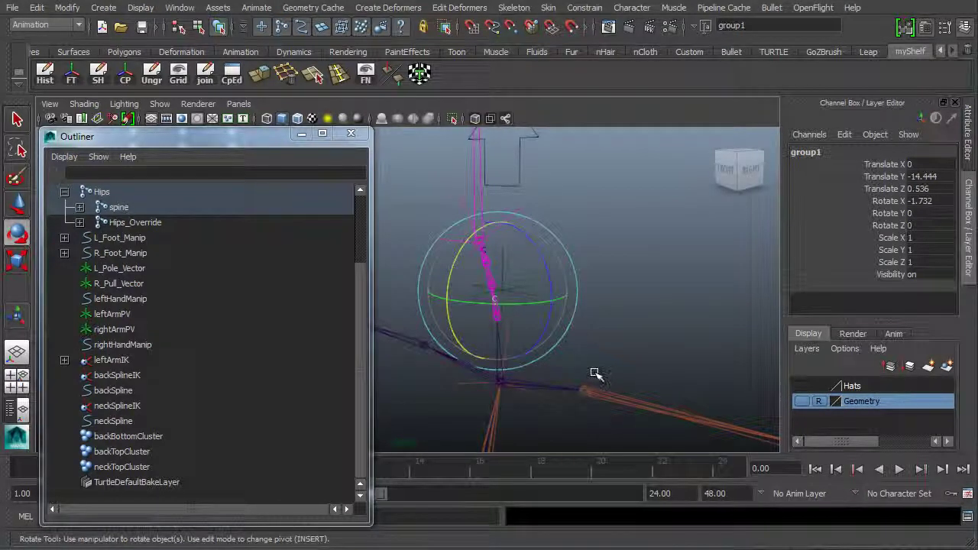
{"action": "left_click", "coordinate": [501, 370]}
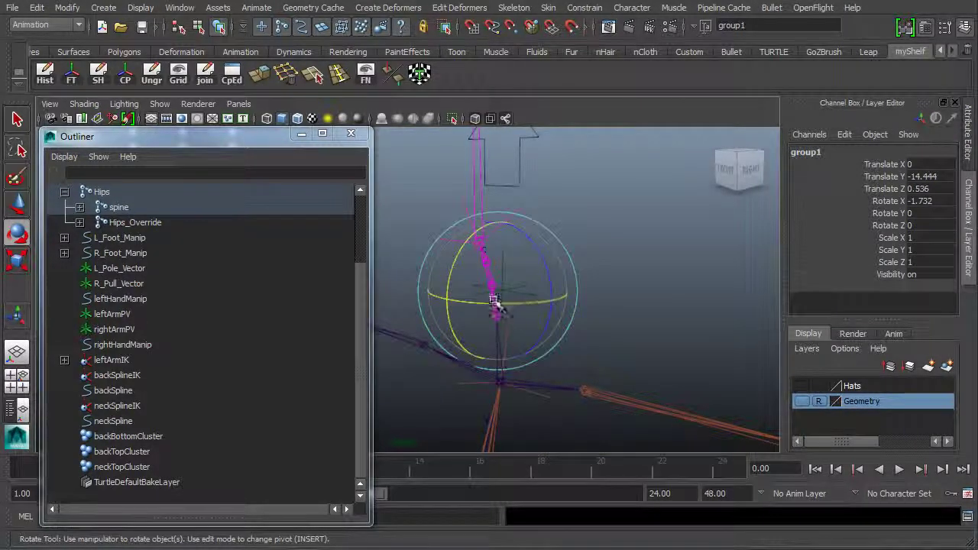
{"action": "left_click_drag", "start_coordinate": [505, 298], "coordinate": [507, 292]}
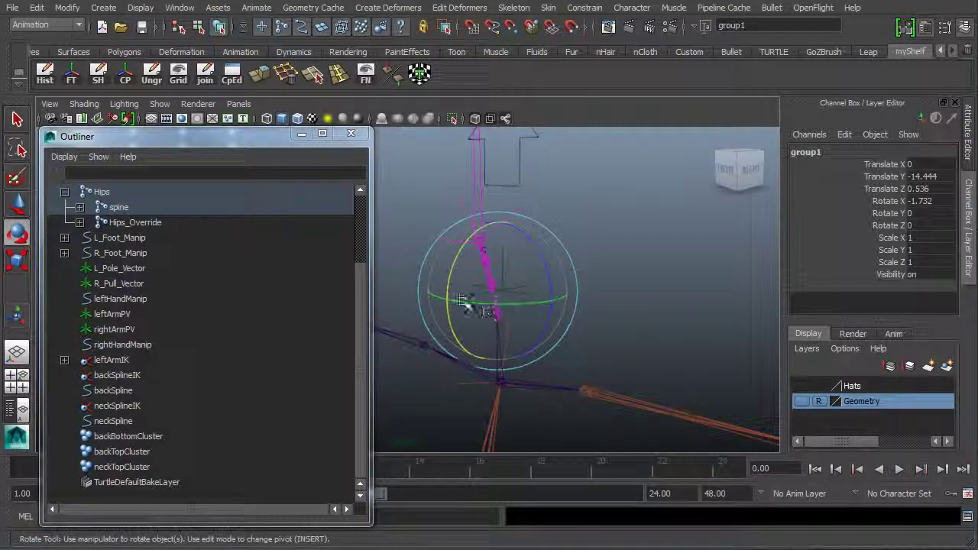
{"action": "left_click", "coordinate": [804, 153]}
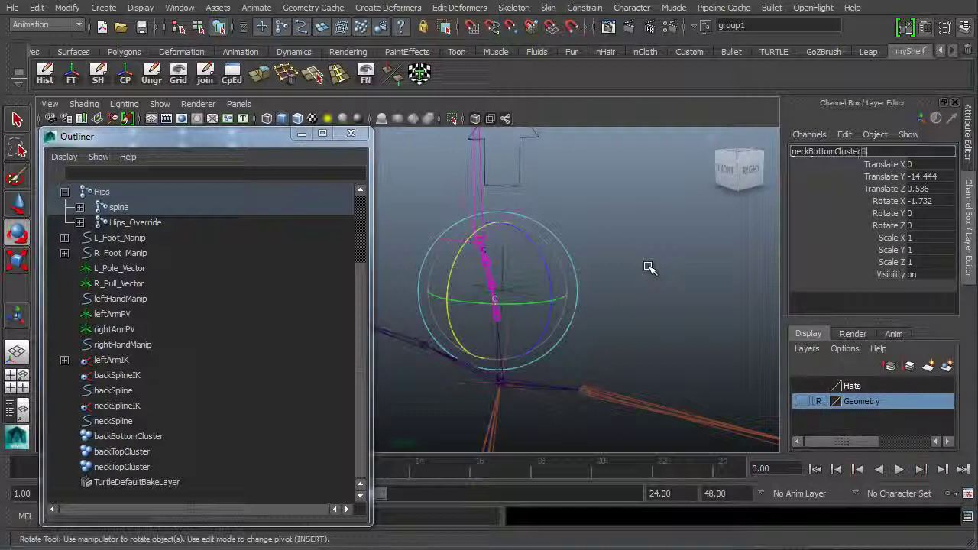
{"action": "key", "text": "Return"}
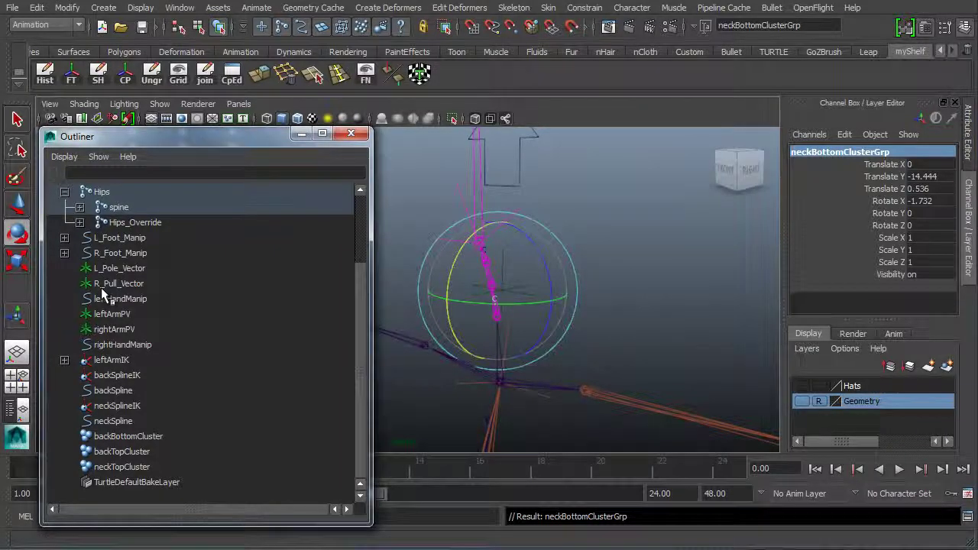
{"action": "key", "text": "f"}
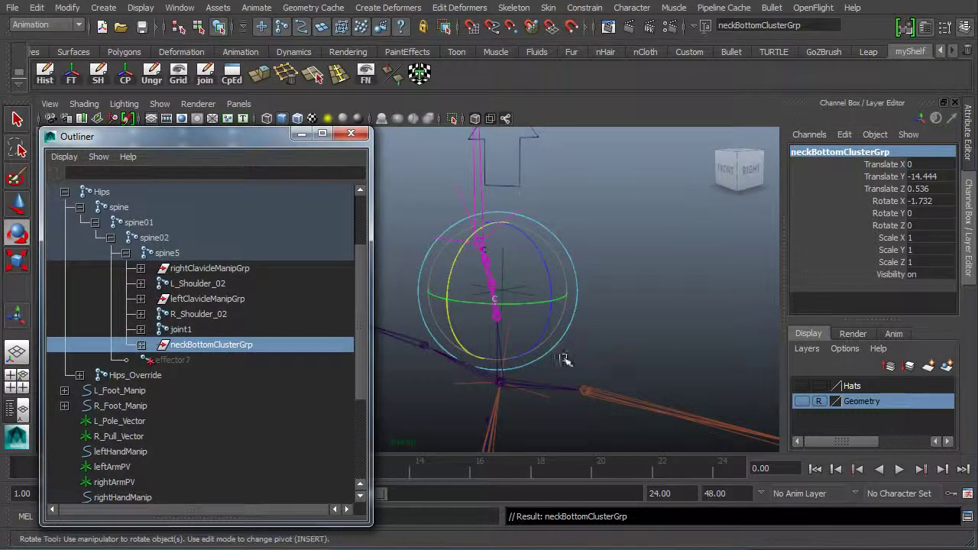
Select backBottomCluster, add the Hips joint to the selection, and parent the cluster to Hips
{"action": "middle_click_drag", "start_coordinate": [562, 354], "coordinate": [541, 285], "text": "alt"}
{"action": "middle_click_drag", "start_coordinate": [549, 372], "coordinate": [568, 232], "text": "alt"}
{"action": "left_click_drag", "start_coordinate": [558, 353], "coordinate": [520, 254], "text": "alt"}
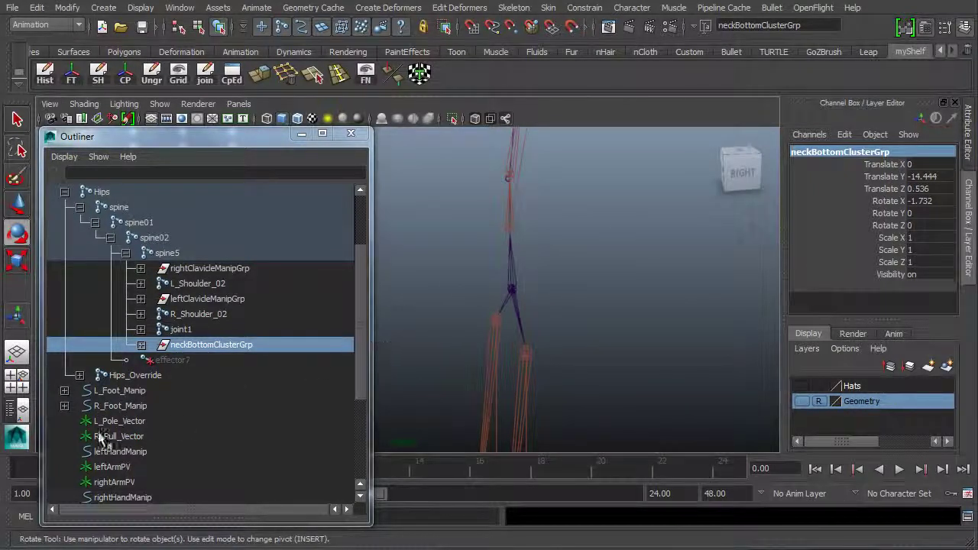
{"action": "scroll", "coordinate": [127, 401], "scroll_direction": "down", "scroll_amount": 3}
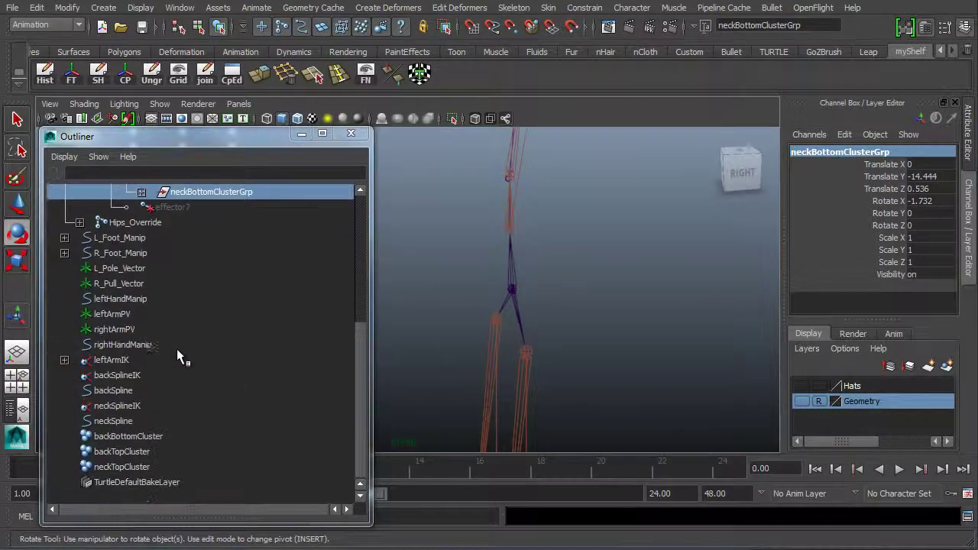
{"action": "left_click", "coordinate": [129, 436]}
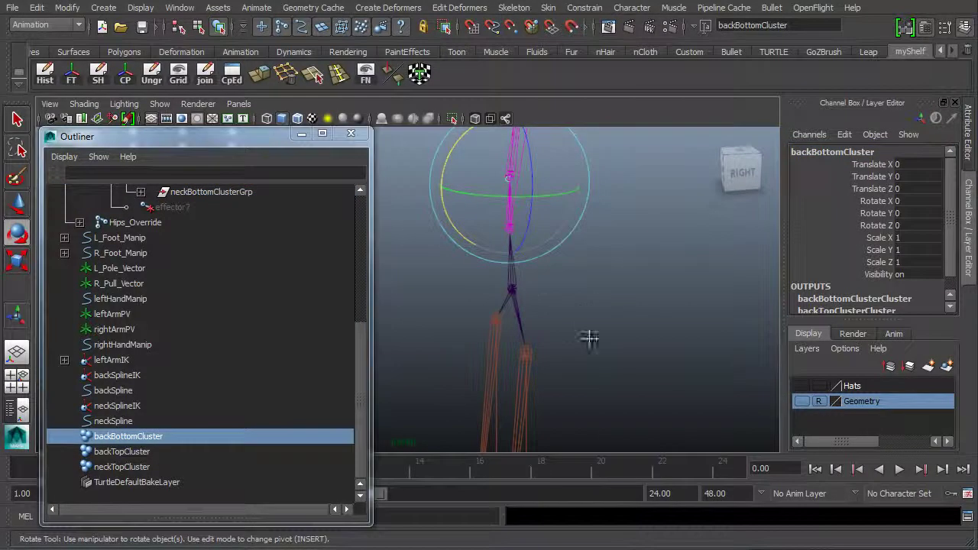
{"action": "left_click_drag", "start_coordinate": [590, 338], "coordinate": [617, 260], "text": "alt"}
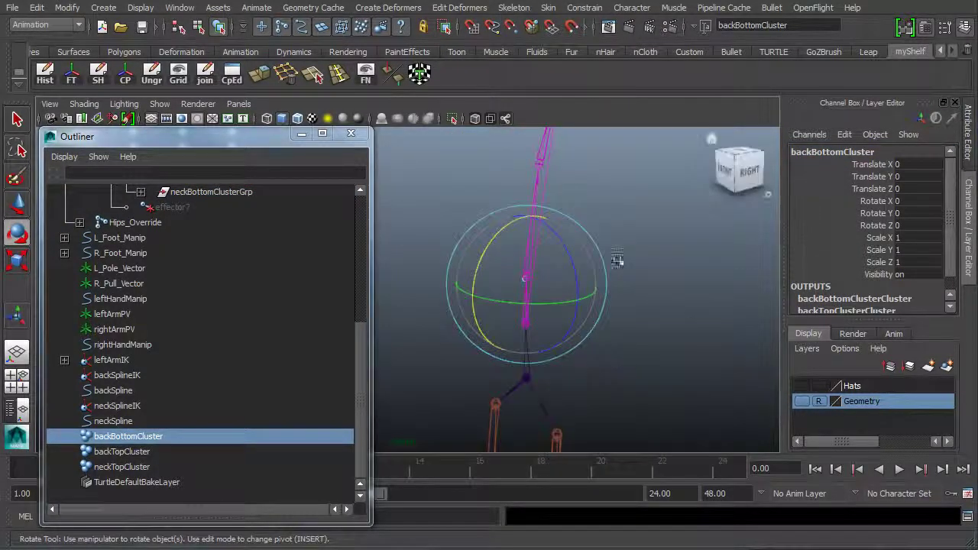
{"action": "left_click_drag", "start_coordinate": [362, 356], "coordinate": [379, 204]}
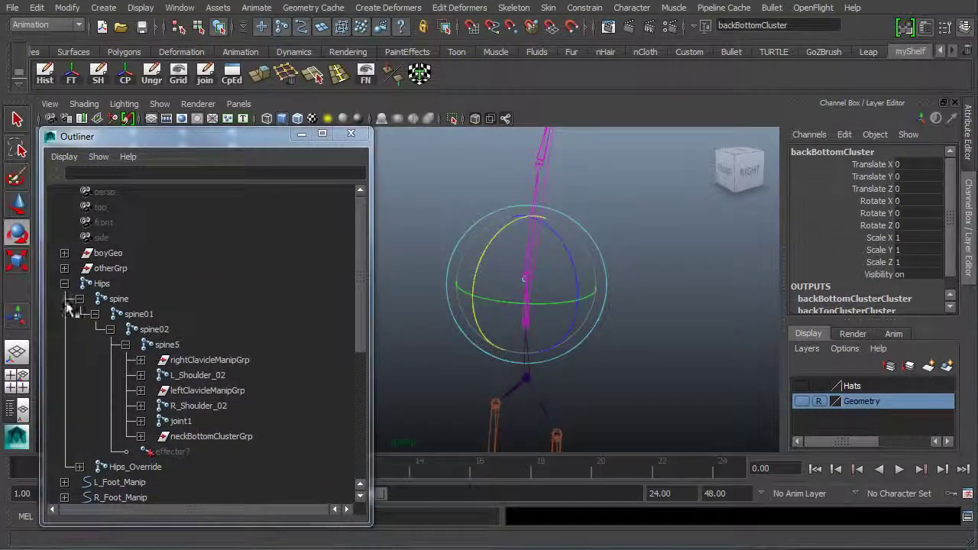
{"action": "left_click", "coordinate": [107, 284]}
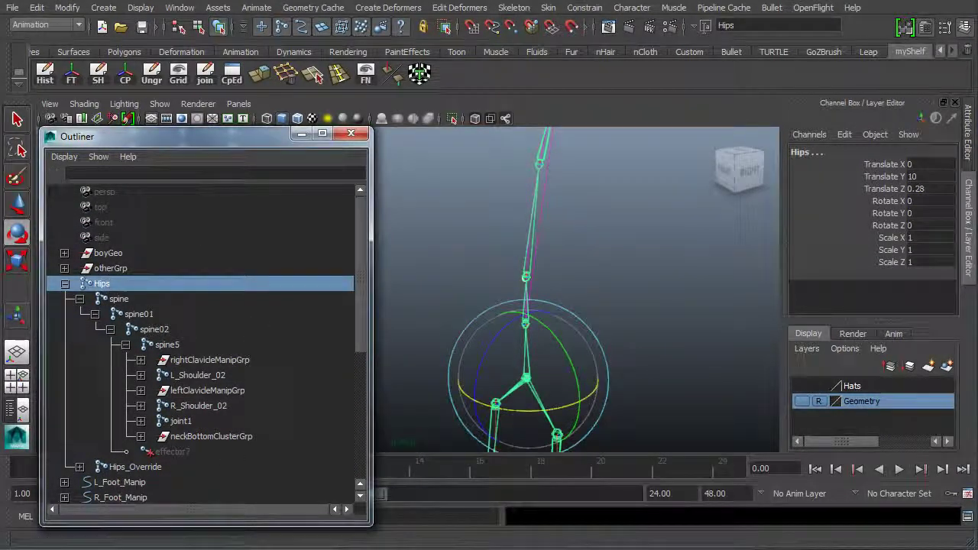
{"action": "left_click_drag", "start_coordinate": [587, 374], "coordinate": [461, 362], "text": "alt"}
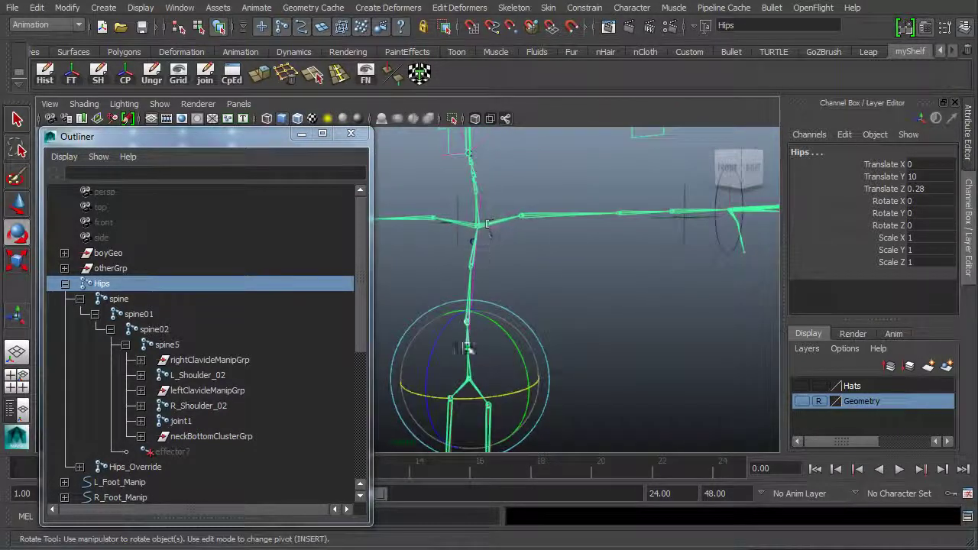
{"action": "middle_click_drag", "start_coordinate": [577, 373], "coordinate": [611, 348], "text": "alt"}
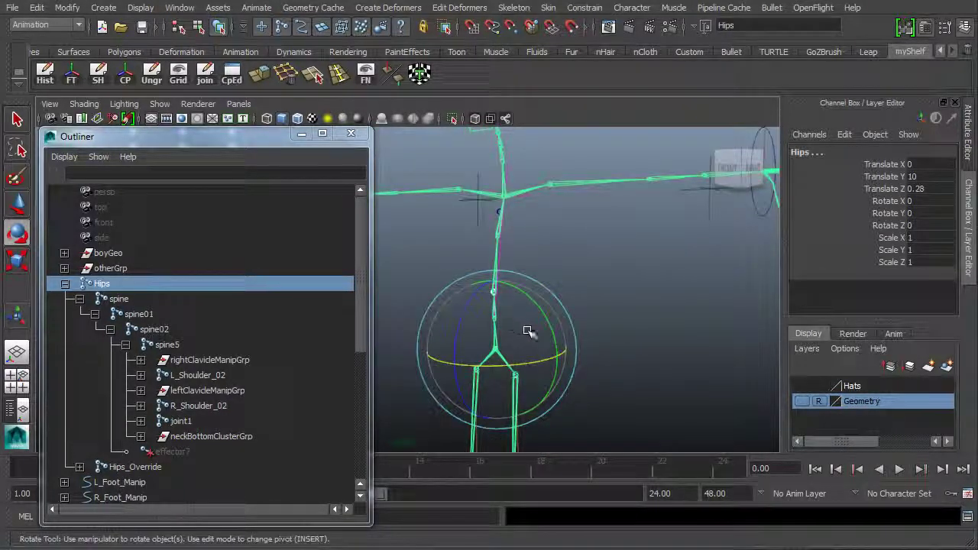
{"action": "left_click", "coordinate": [37, 8]}
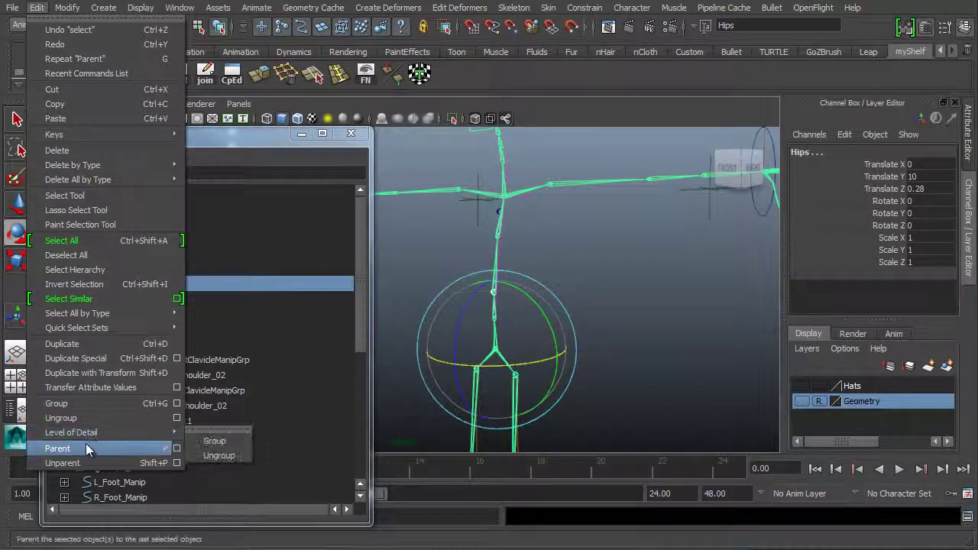
{"action": "left_click", "coordinate": [59, 449]}
Rename the group created around the parented back cluster under Hips to backBottomClusterGrp
{"action": "left_click_drag", "start_coordinate": [627, 345], "coordinate": [614, 364], "text": "alt"}
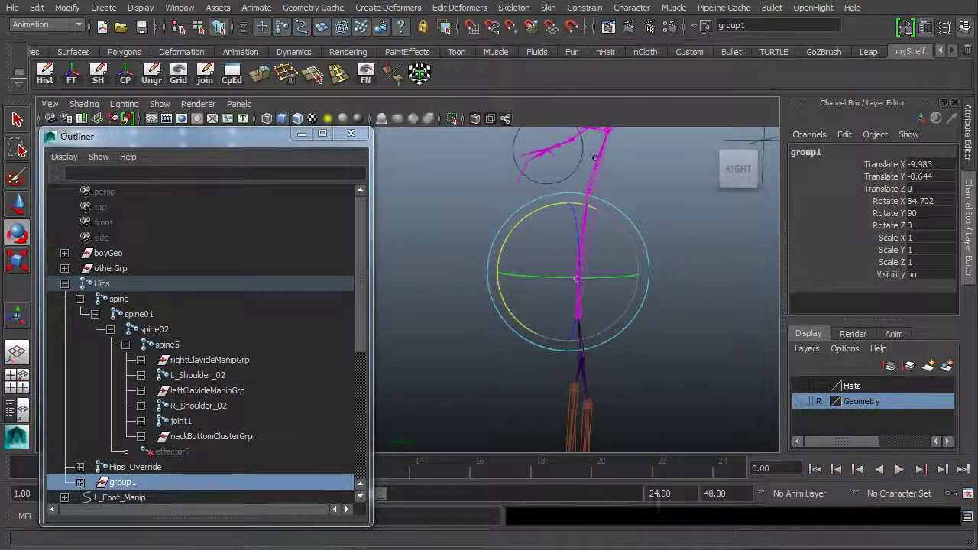
{"action": "left_click_drag", "start_coordinate": [651, 273], "coordinate": [550, 309], "text": "alt"}
{"action": "left_click", "coordinate": [811, 153]}
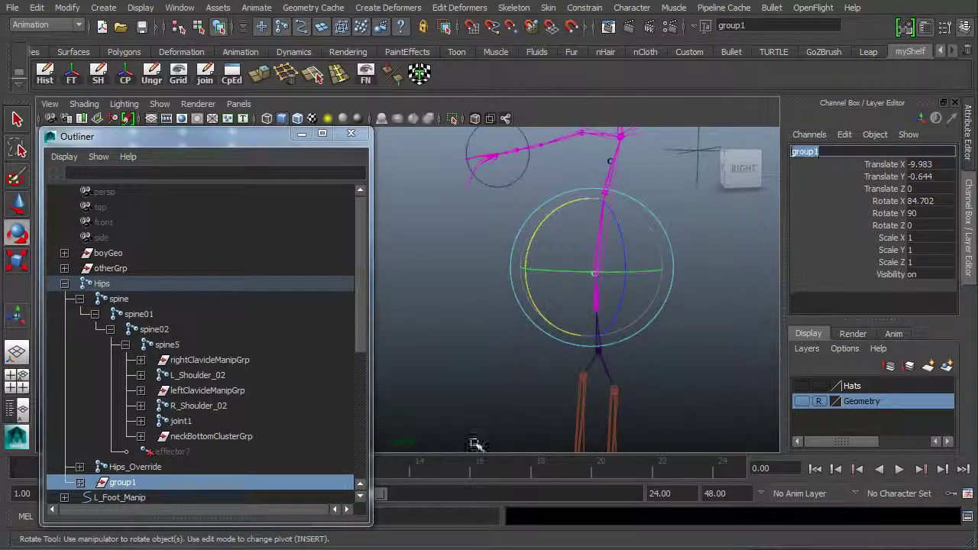
{"action": "left_click_drag", "start_coordinate": [471, 446], "coordinate": [719, 183], "text": "alt"}
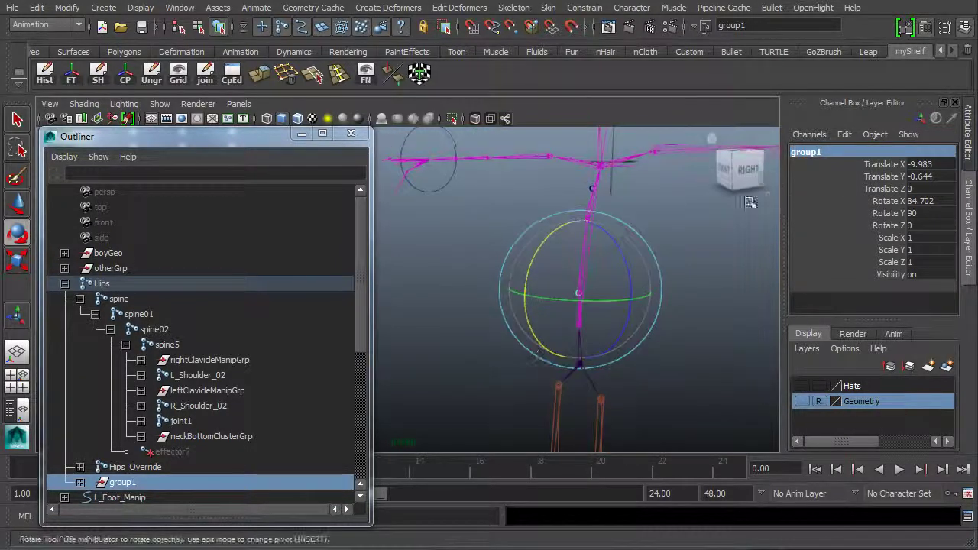
{"action": "left_click", "coordinate": [824, 156]}
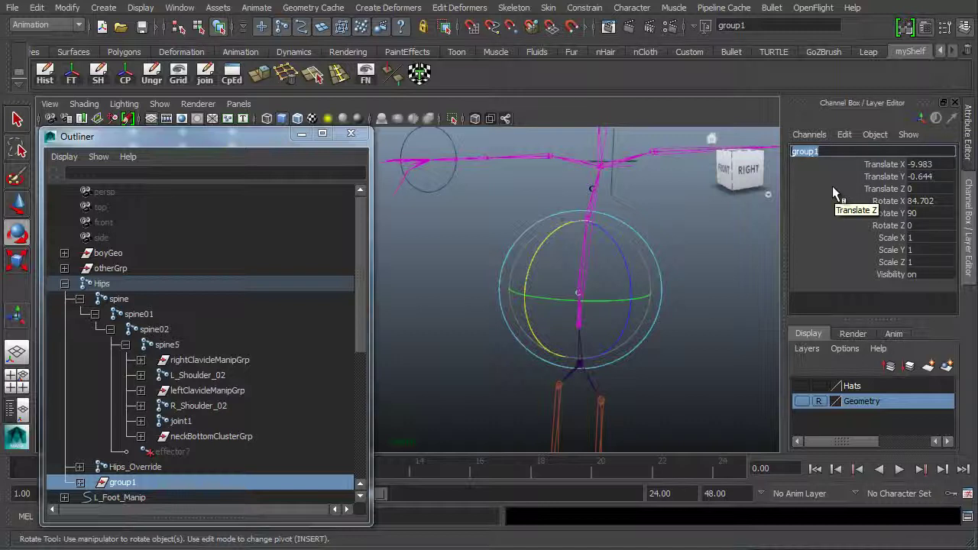
{"action": "type", "text": "backBontomClusterGrp"}
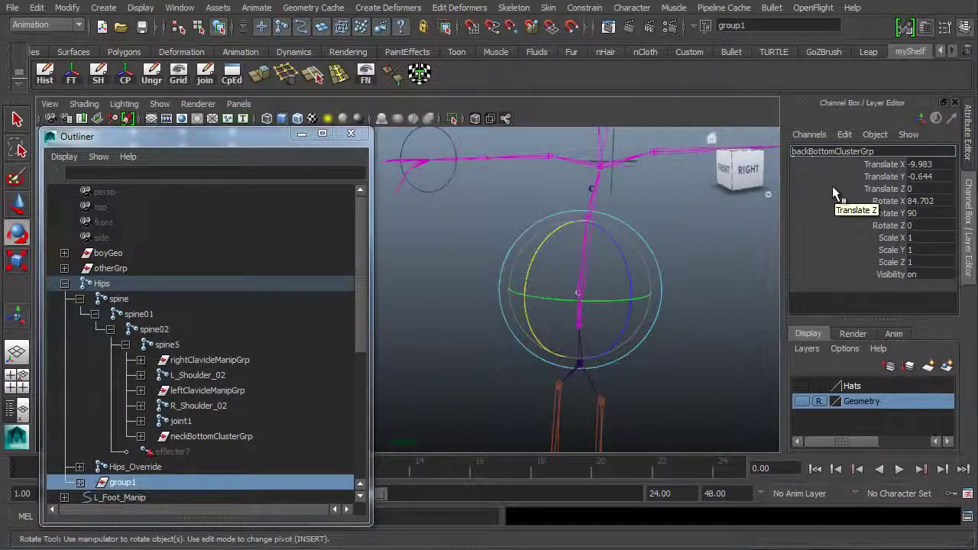
{"action": "key", "text": "Return"}
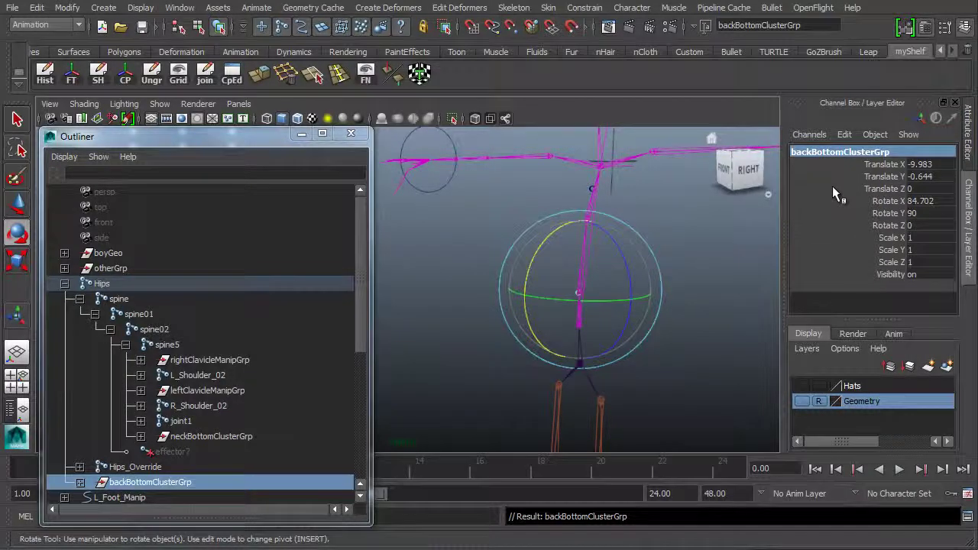
Examine the spine and neck joints and their cluster handles from several angles with backBottomClusterGrp still selected
{"action": "left_click_drag", "start_coordinate": [660, 319], "coordinate": [549, 279], "text": "alt"}
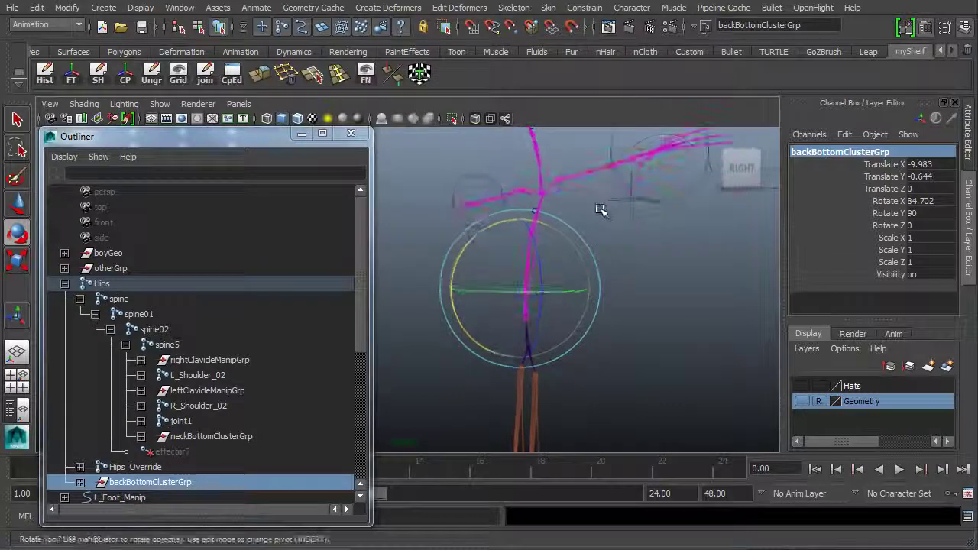
{"action": "middle_click_drag", "start_coordinate": [635, 212], "coordinate": [670, 294], "text": "alt"}
{"action": "left_click_drag", "start_coordinate": [670, 294], "coordinate": [533, 359], "text": "alt"}
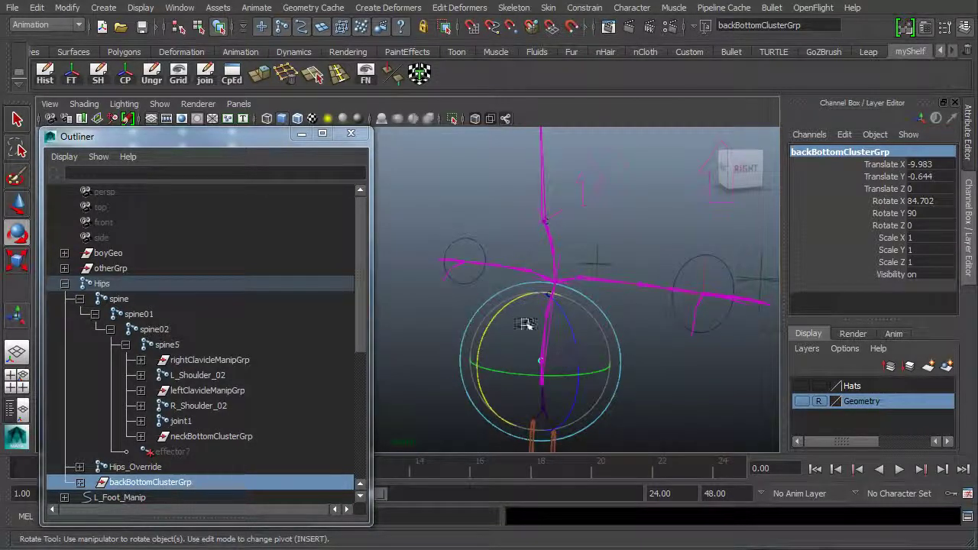
{"action": "left_click_drag", "start_coordinate": [568, 218], "coordinate": [581, 404], "text": "alt"}
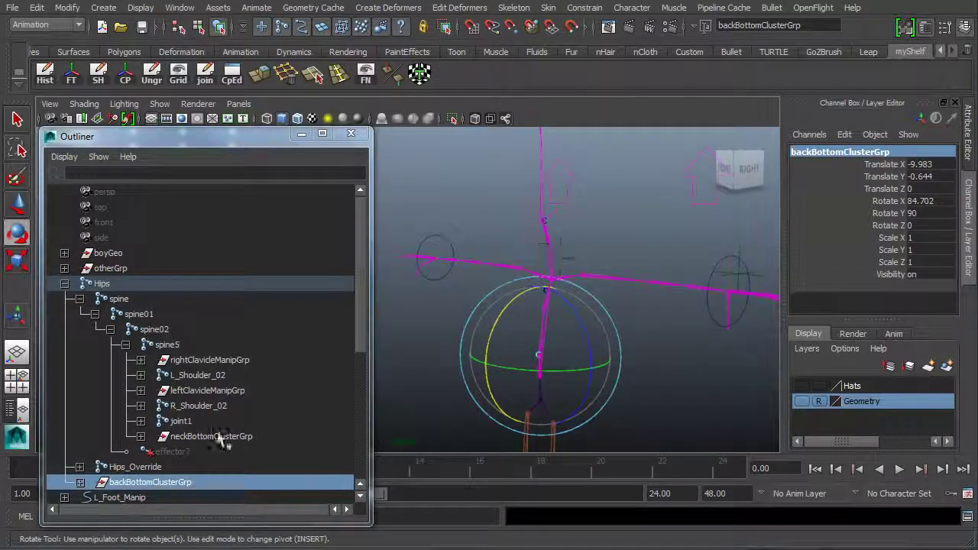
{"action": "left_click_drag", "start_coordinate": [593, 356], "coordinate": [613, 236], "text": "alt"}
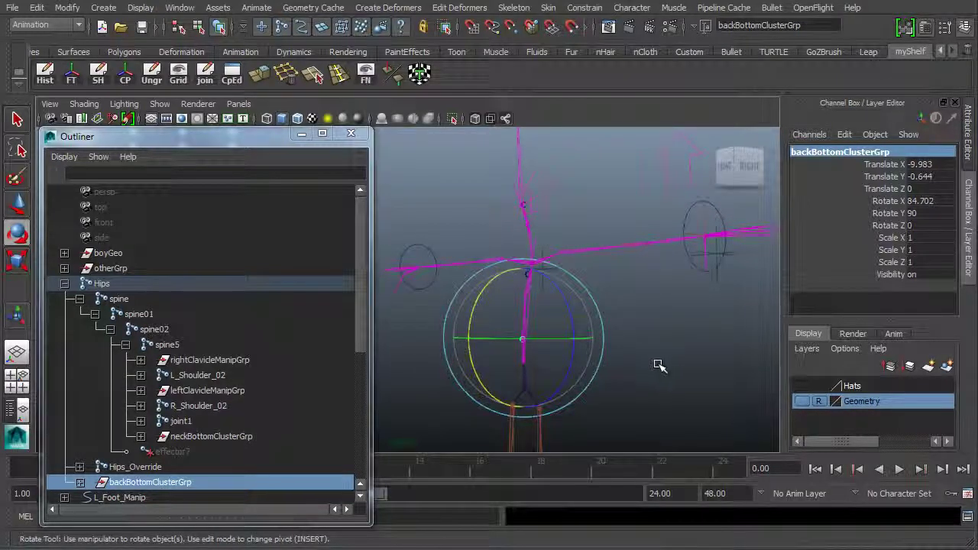
{"action": "left_click_drag", "start_coordinate": [661, 366], "coordinate": [503, 367], "text": "alt"}
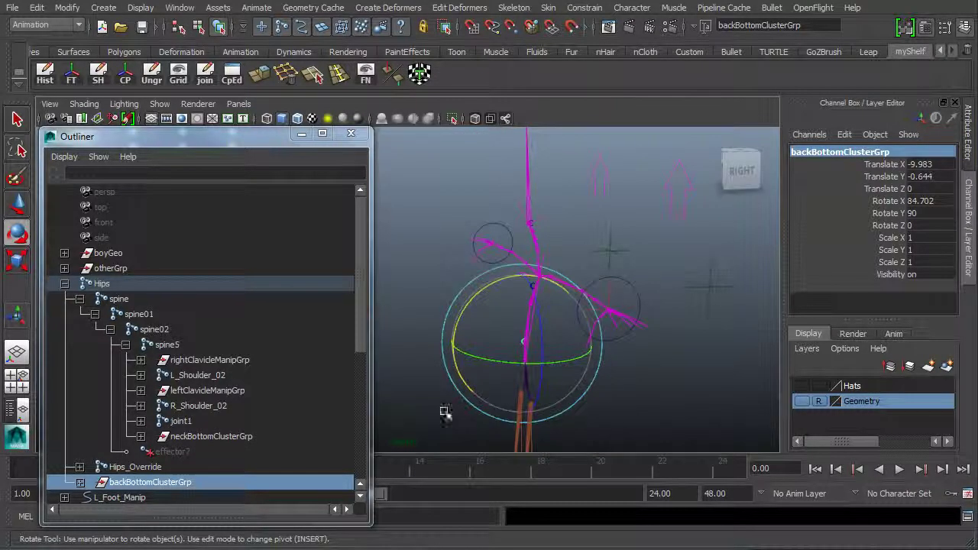
{"action": "middle_click_drag", "start_coordinate": [558, 382], "coordinate": [581, 327], "text": "alt"}
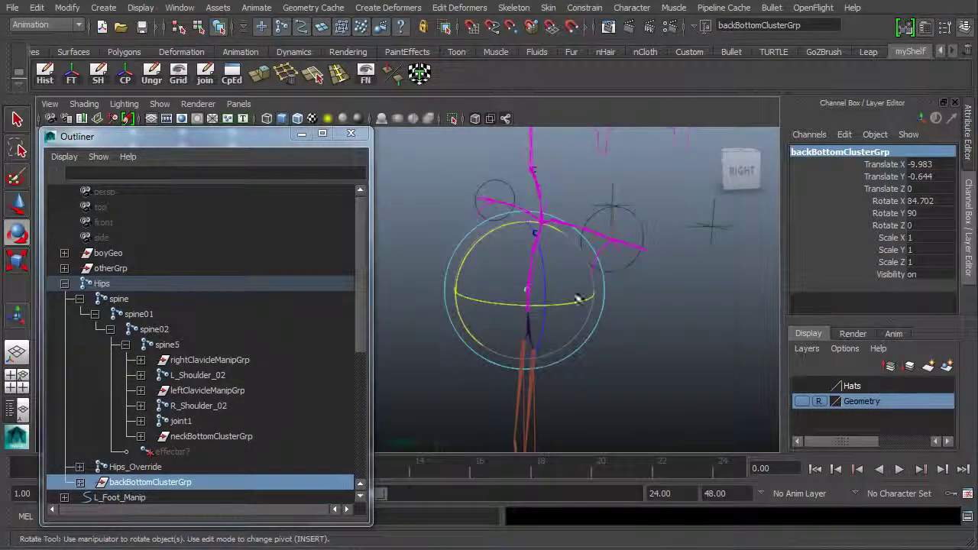
{"action": "left_click_drag", "start_coordinate": [579, 299], "coordinate": [592, 332], "text": "alt"}
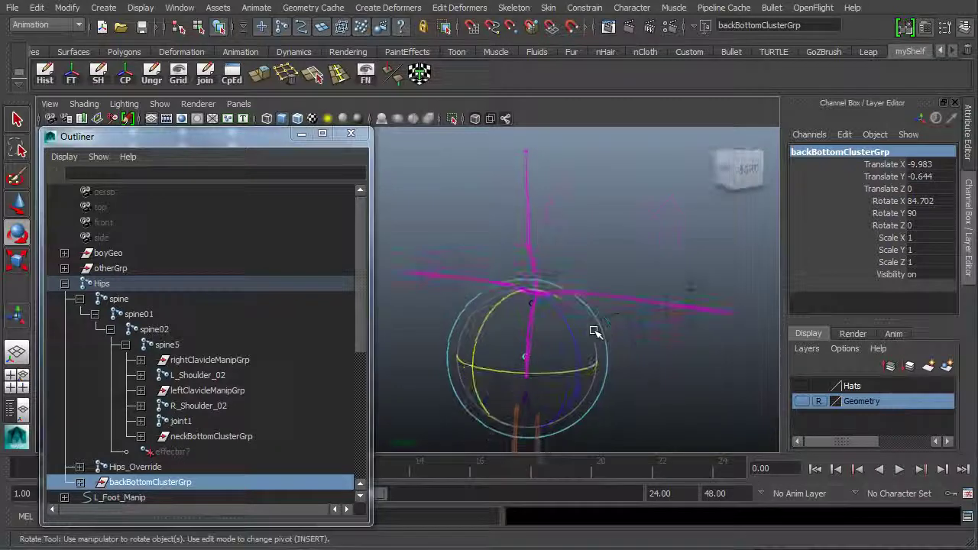